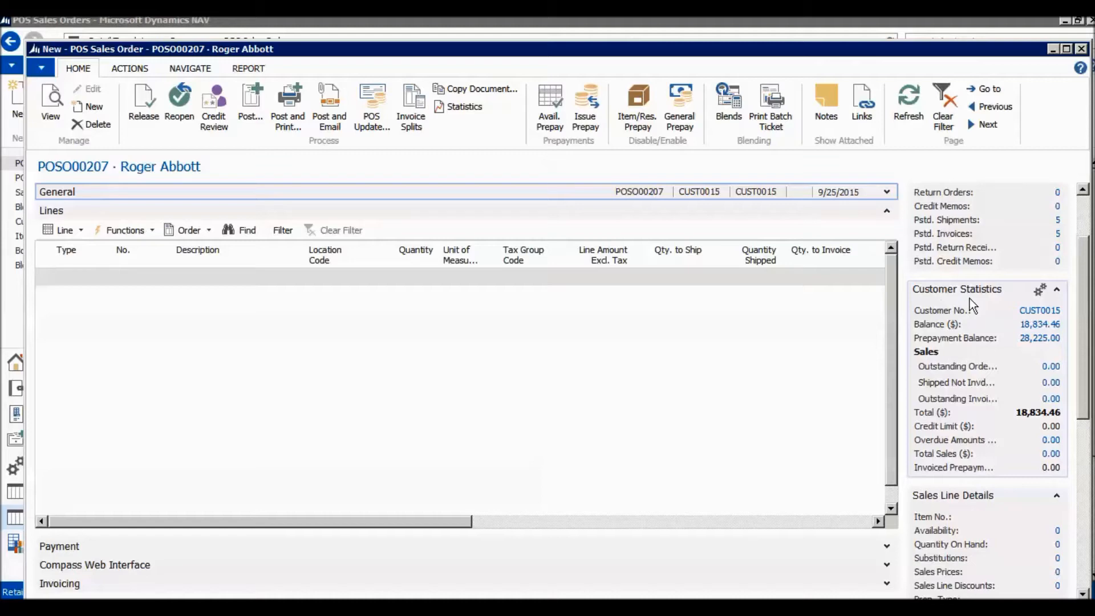
# Step: Review the customer's prepayment ledger entries behind the Prepayment Balance, including outstanding and on-order quantities, and close the list
pyautogui.click(1037, 340)
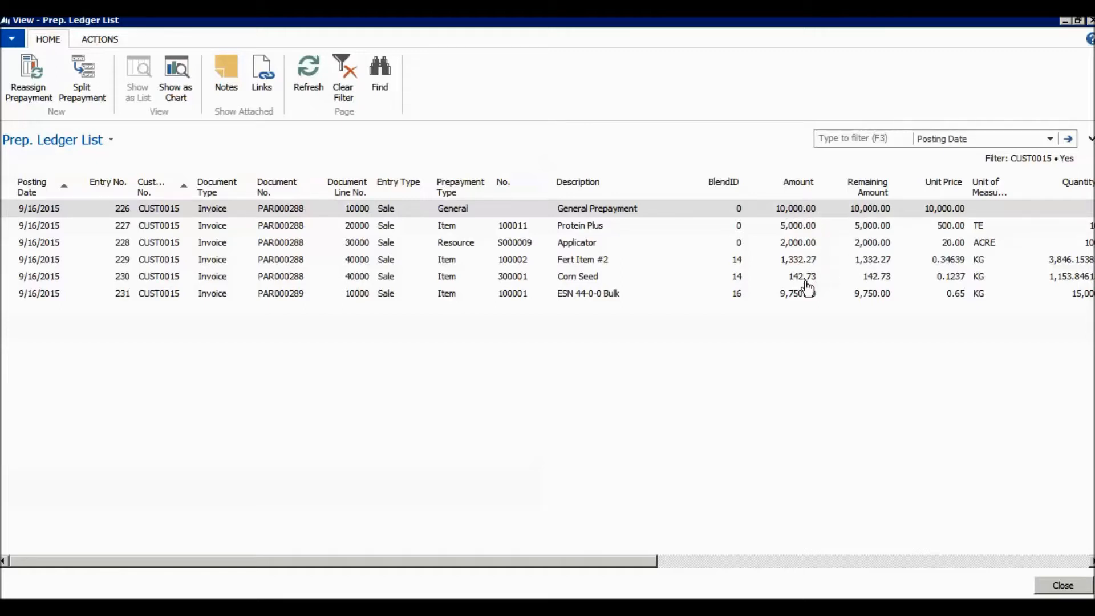
pyautogui.moveTo(649, 557); pyautogui.dragTo(1044, 569)
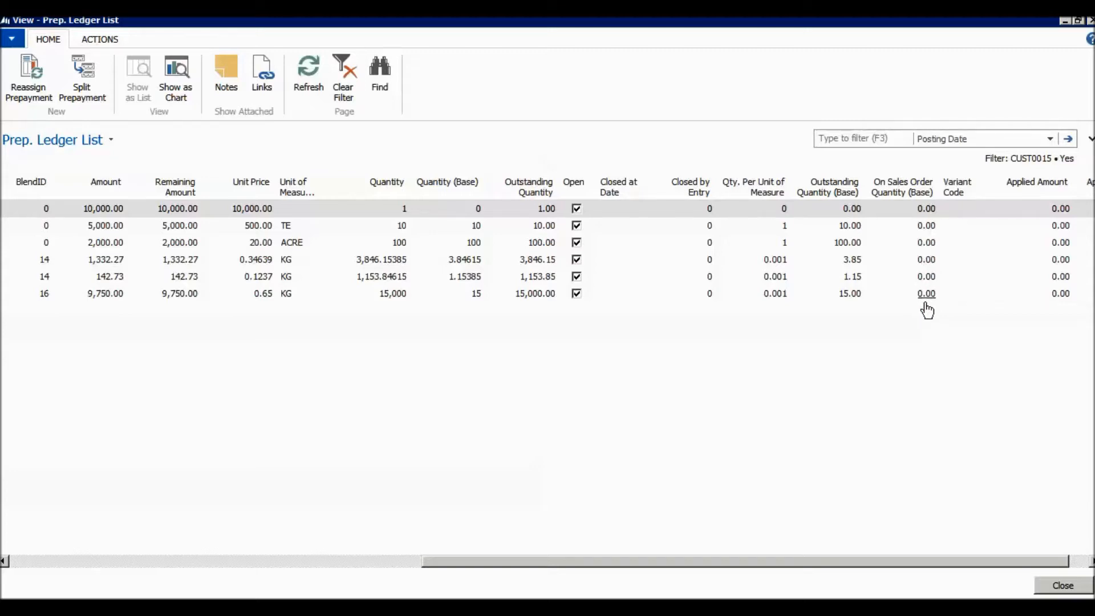
pyautogui.click(1059, 585)
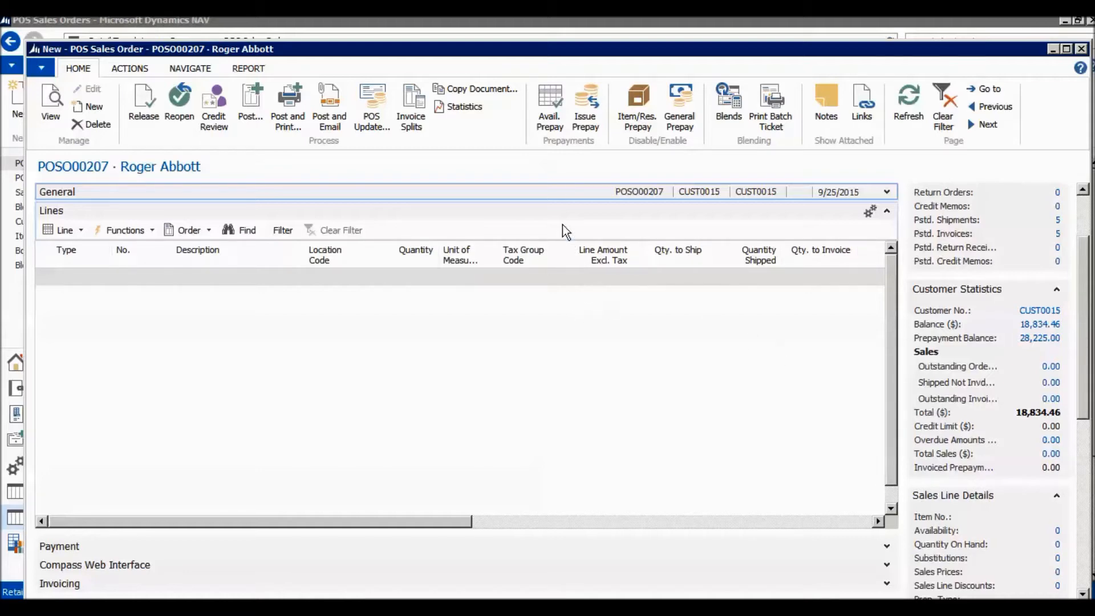
# Step: Review the order's available prepayments, sorting them by Unit Price and by Prepayment Type, and close the list
pyautogui.click(554, 122)
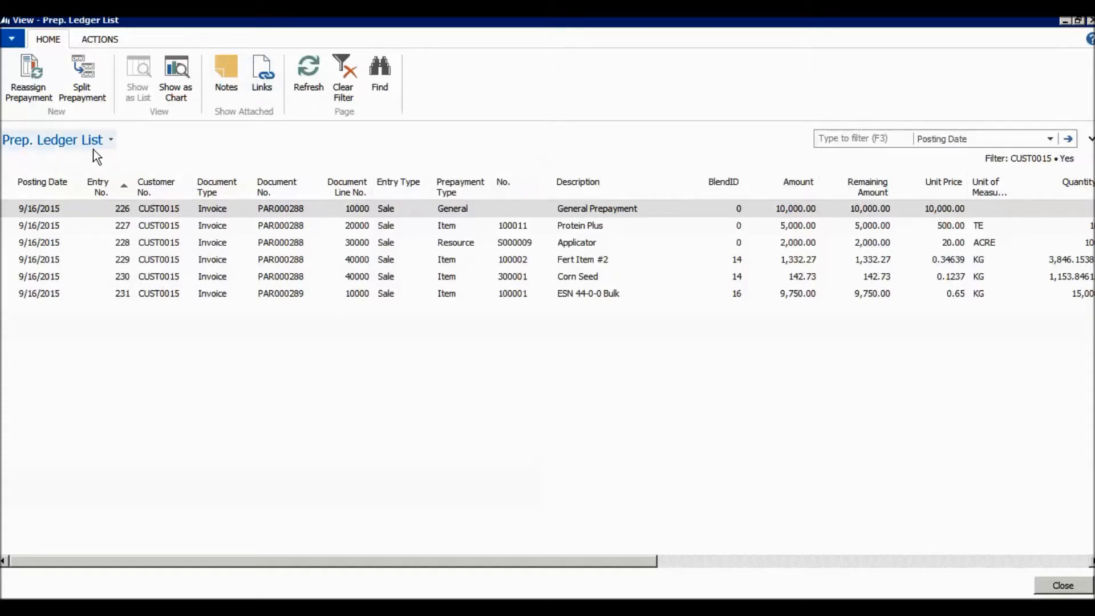
pyautogui.click(607, 226)
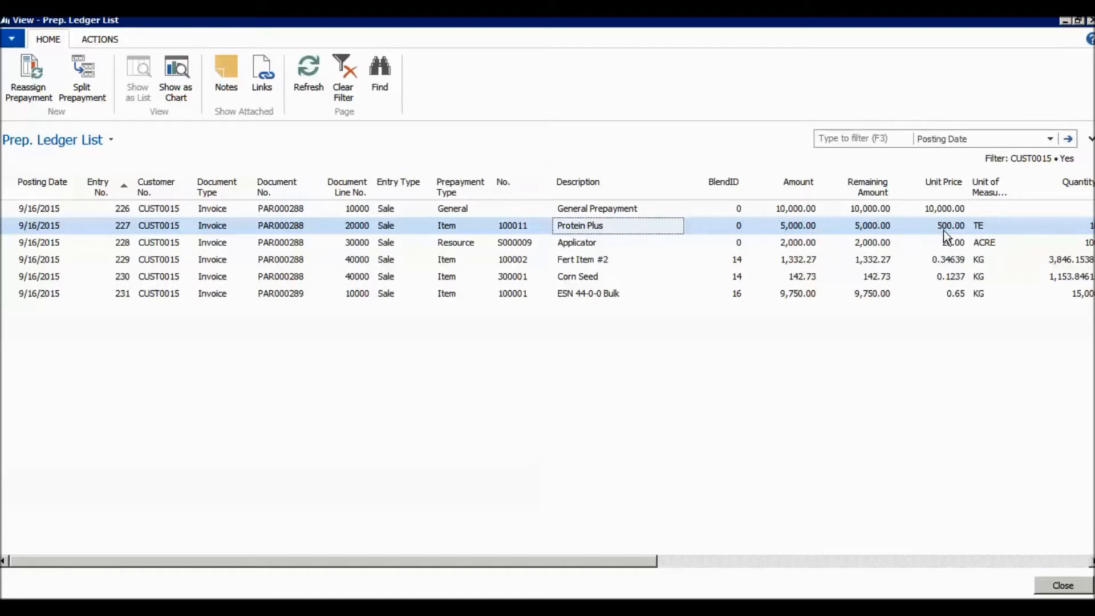
pyautogui.moveTo(648, 561); pyautogui.dragTo(738, 561)
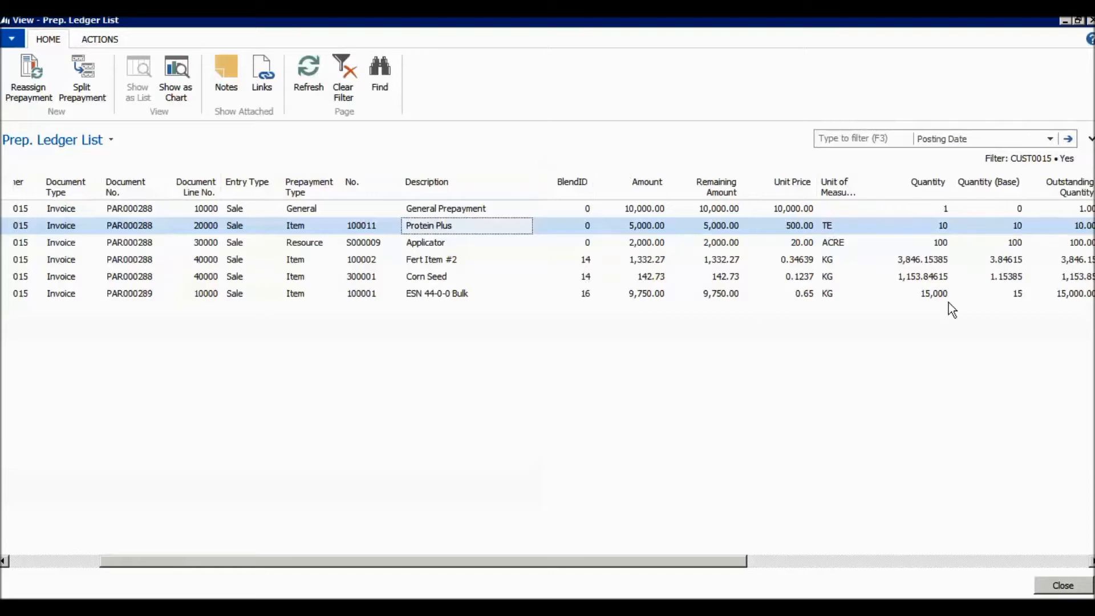
pyautogui.rightClick(846, 177)
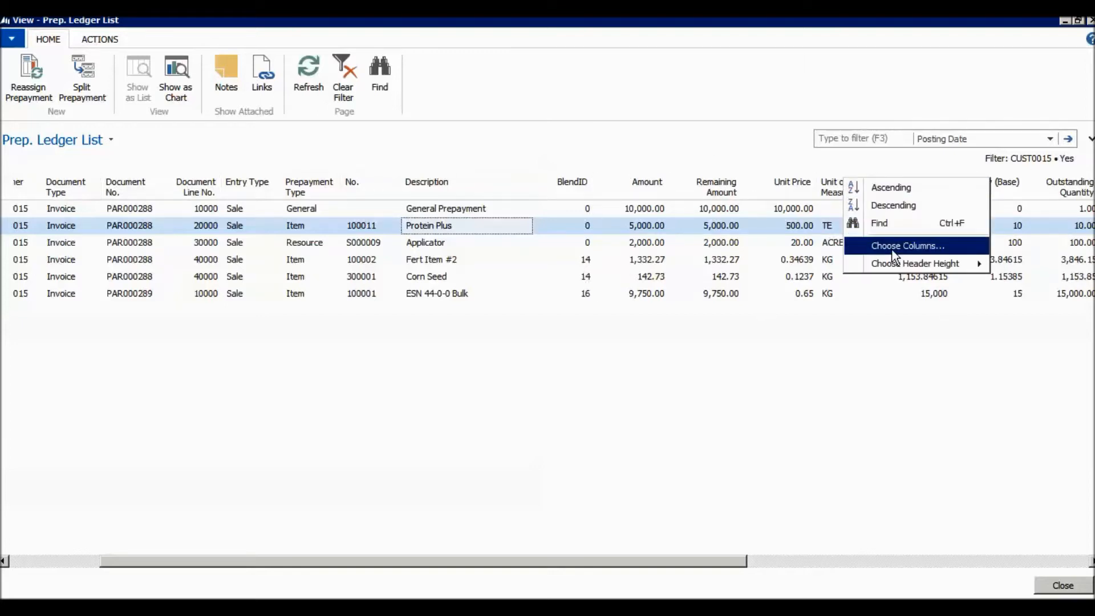
pyautogui.click(810, 188)
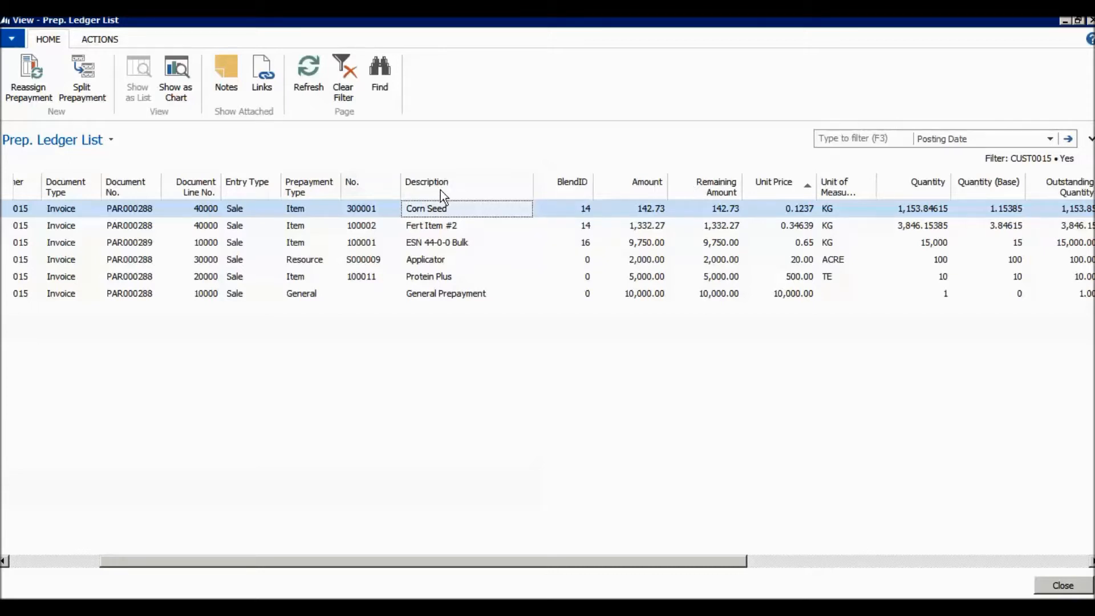
pyautogui.click(324, 187)
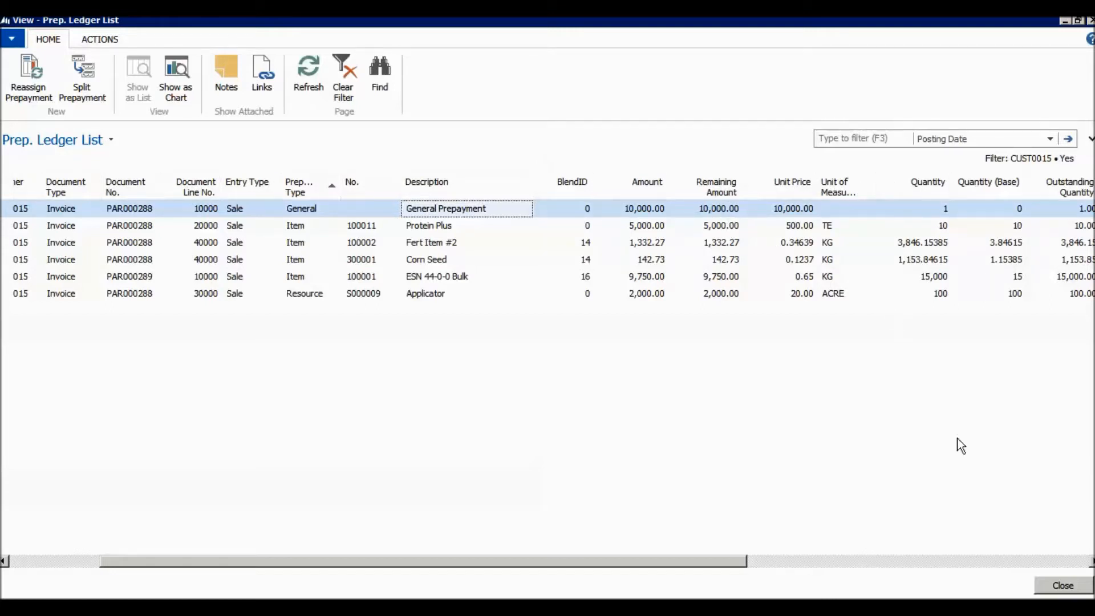
pyautogui.click(1063, 585)
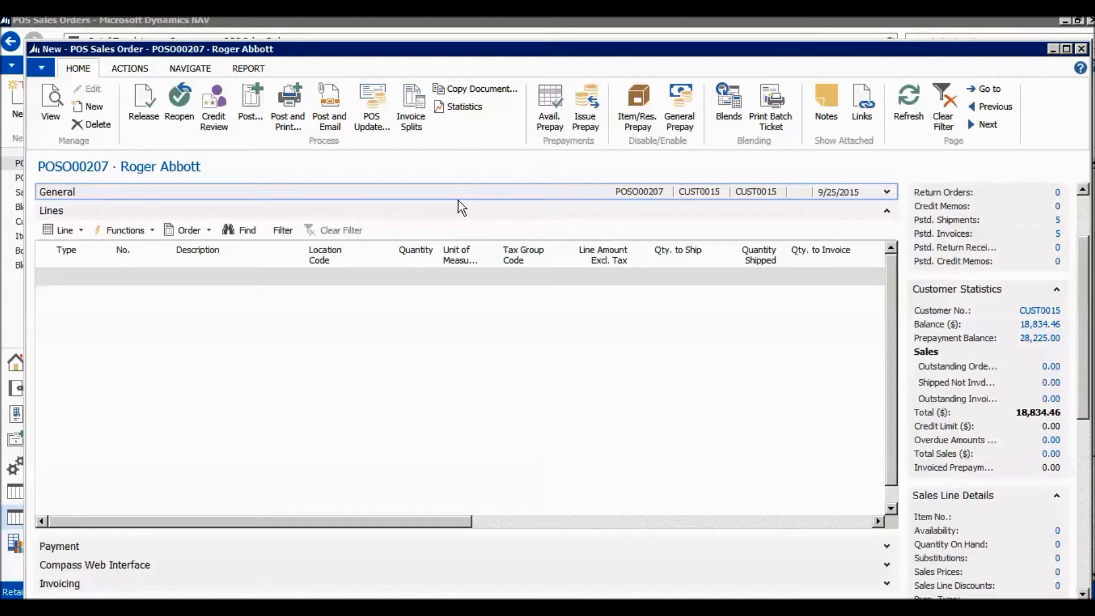
# Step: Add an Item line for Roundup (100009) with quantity 1, accepting the quantity despite insufficient inventory
pyautogui.click(79, 276)
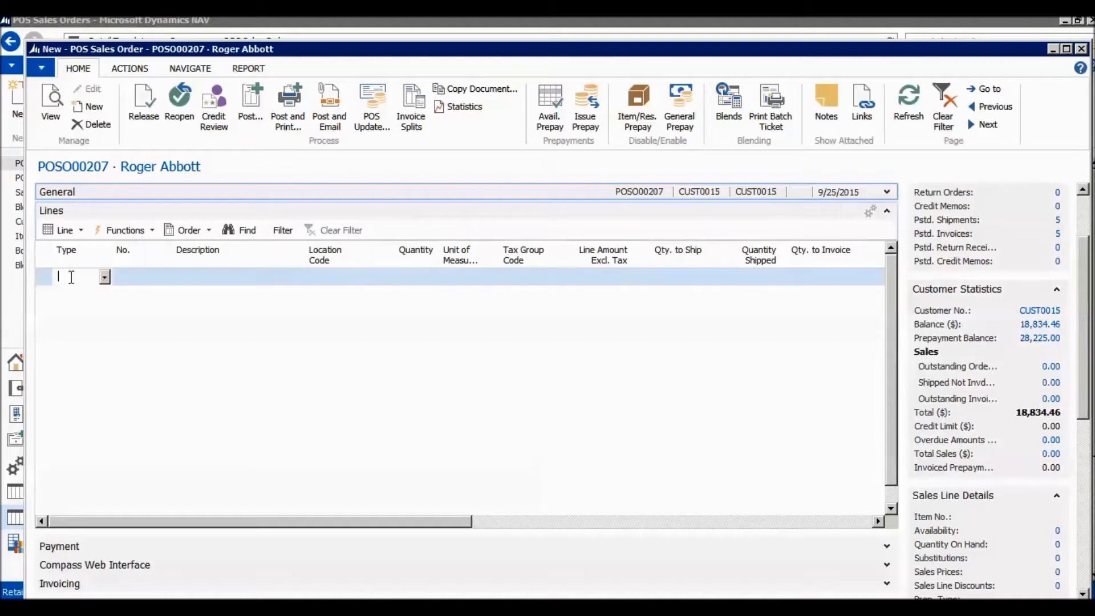
pyautogui.click(104, 282)
pyautogui.click(81, 337)
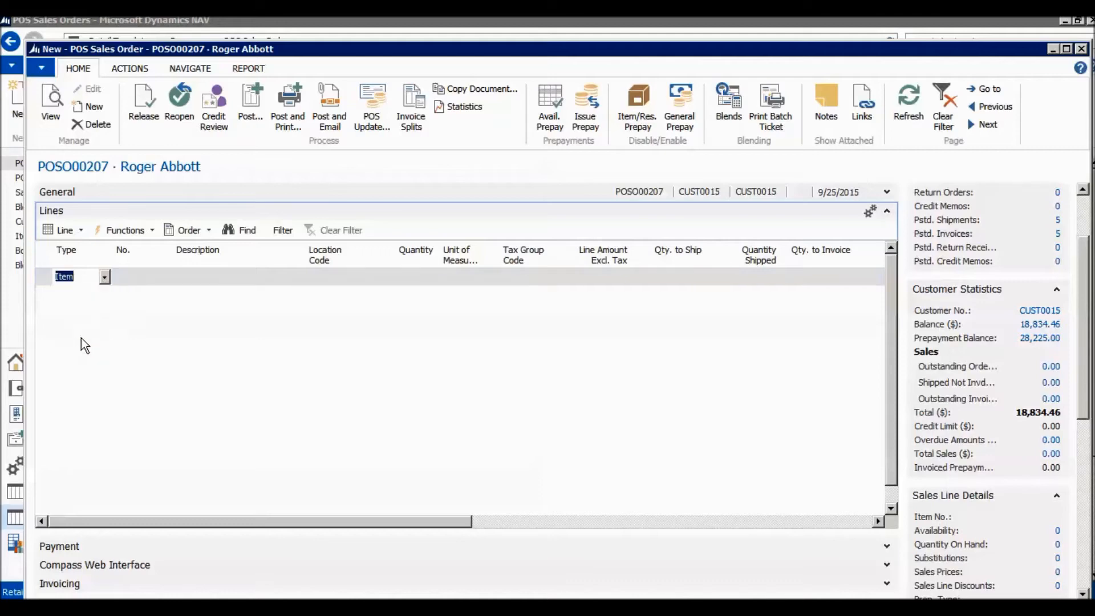
pyautogui.click(126, 279)
pyautogui.click(164, 279)
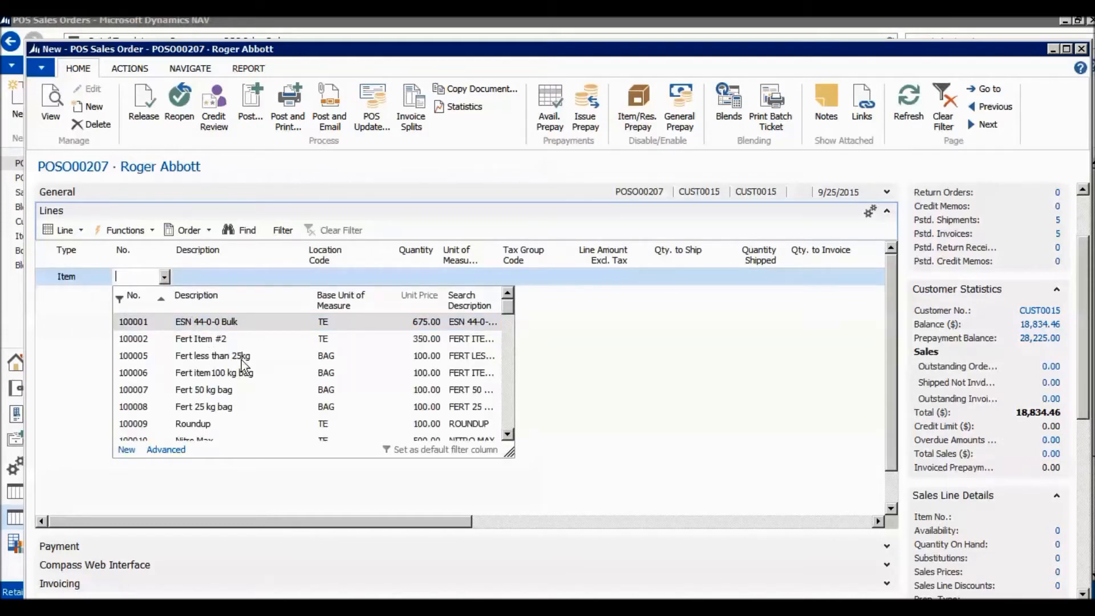
pyautogui.click(203, 425)
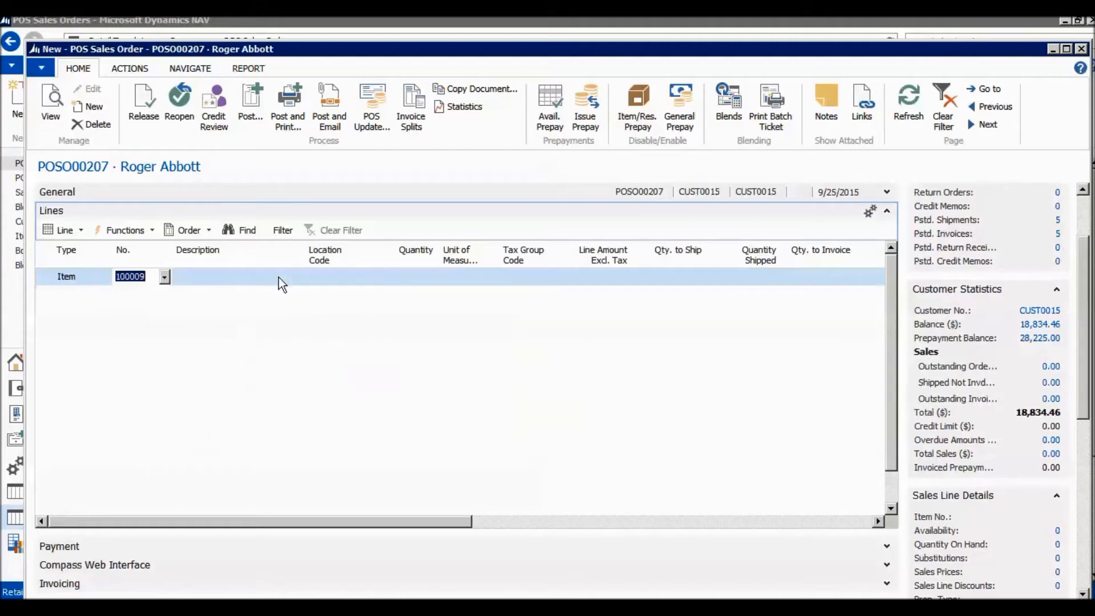
pyautogui.click(403, 277)
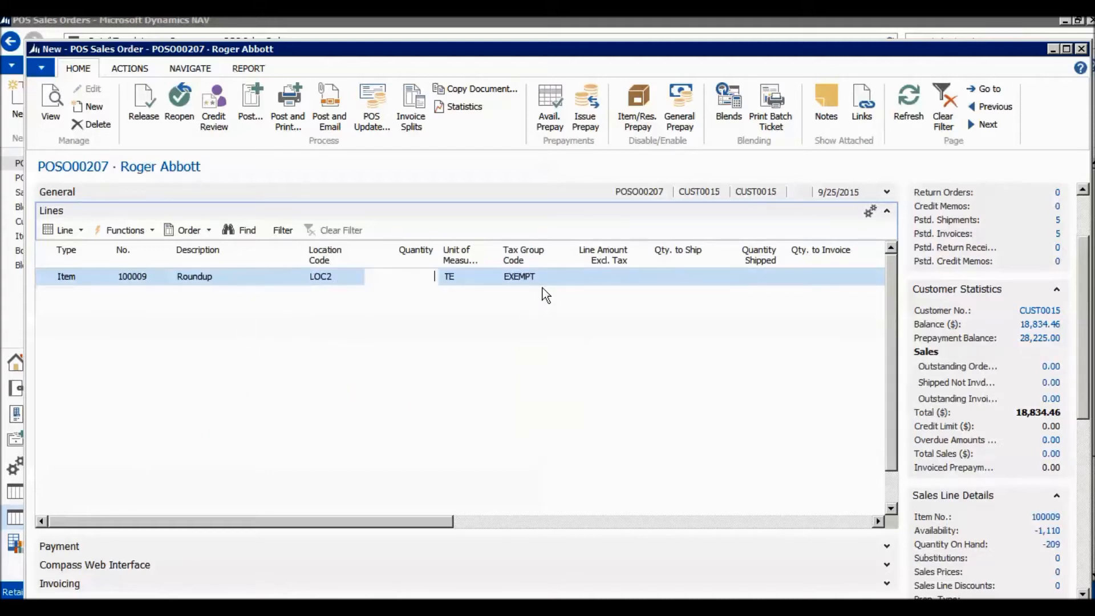
pyautogui.write('1')
pyautogui.press('Tab')
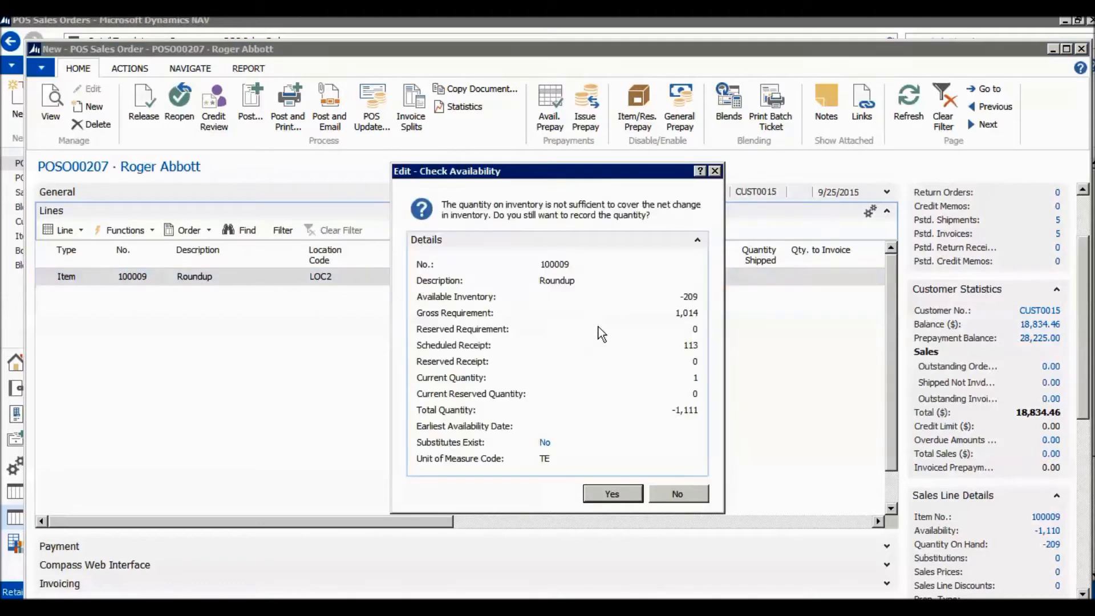
pyautogui.click(617, 494)
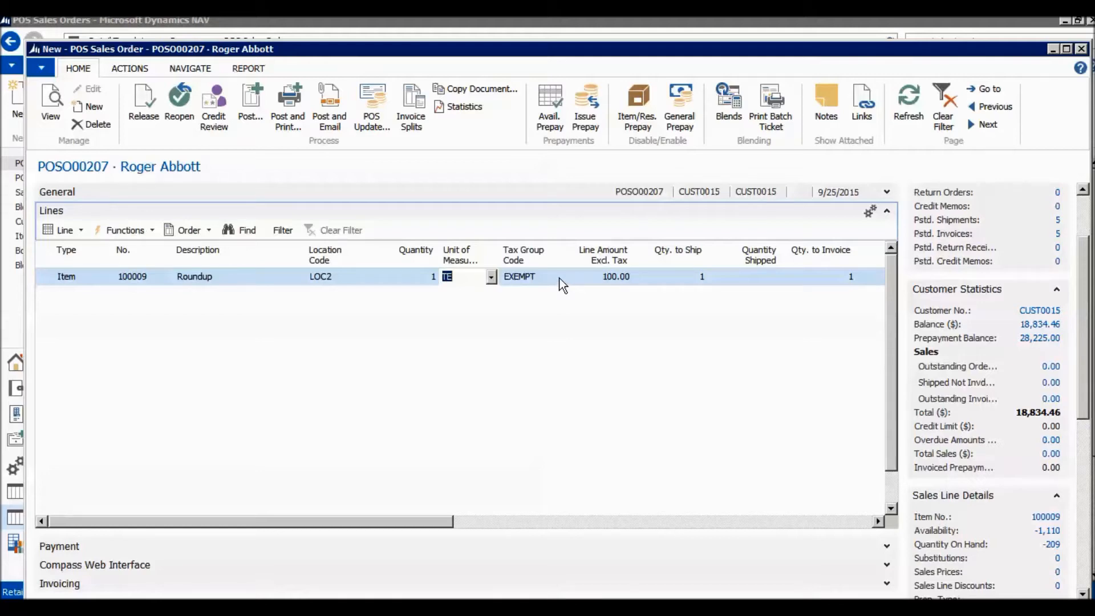
# Step: Commit the Roundup line and check its Compass Prepay Assign value and the prepayment type, ID and amount in Sales Line Details
pyautogui.click(752, 284)
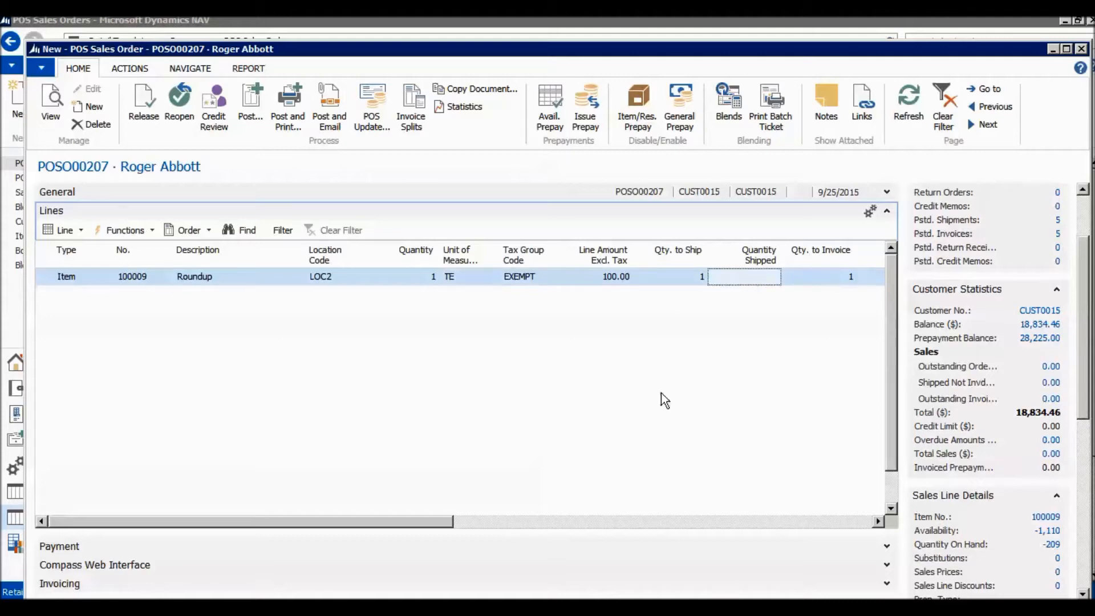
pyautogui.click(487, 521)
pyautogui.moveTo(487, 521); pyautogui.dragTo(650, 530)
pyautogui.click(632, 278)
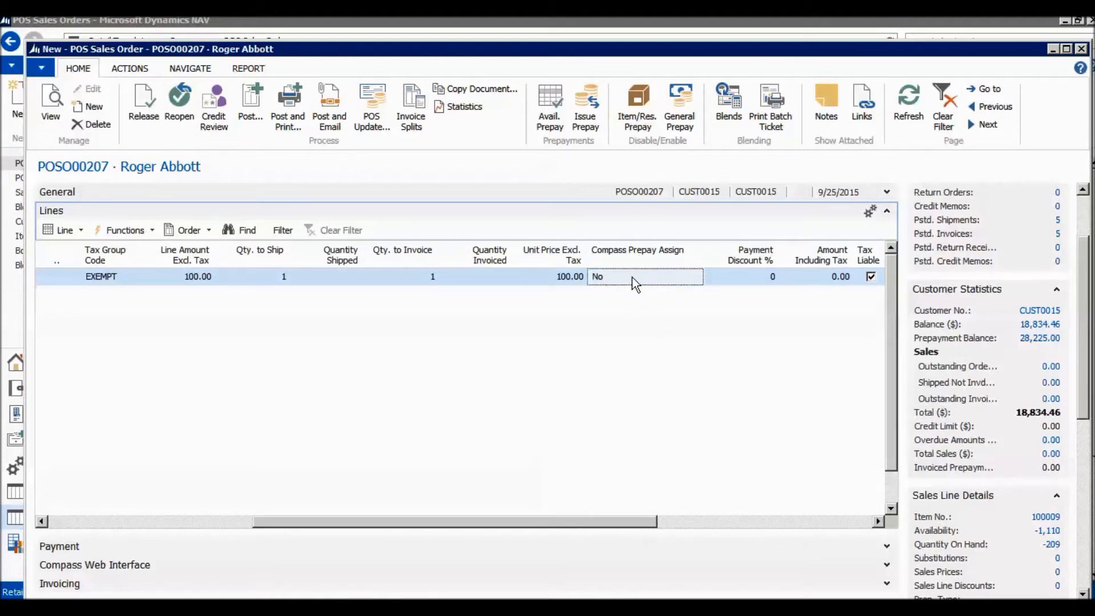
pyautogui.press('Tab')
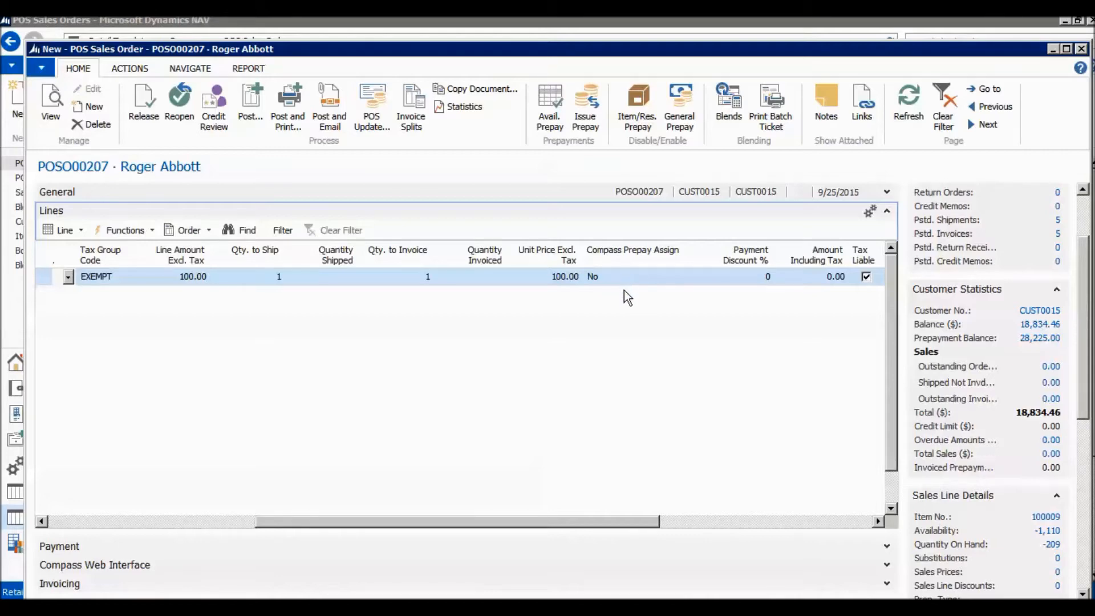
pyautogui.click(621, 293)
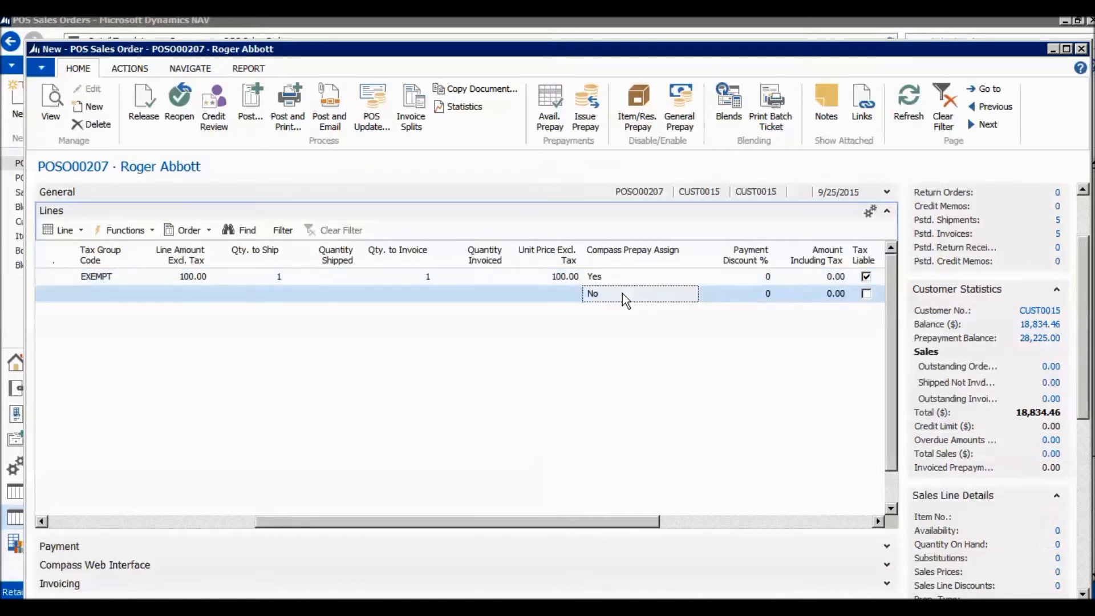
pyautogui.click(624, 276)
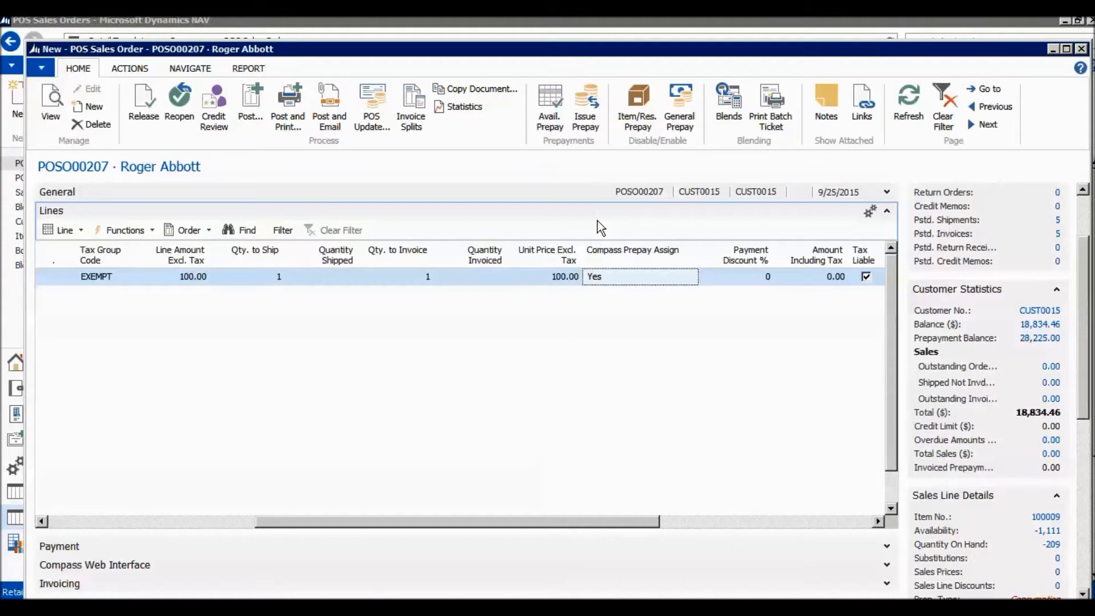
pyautogui.moveTo(1086, 338); pyautogui.dragTo(1086, 402)
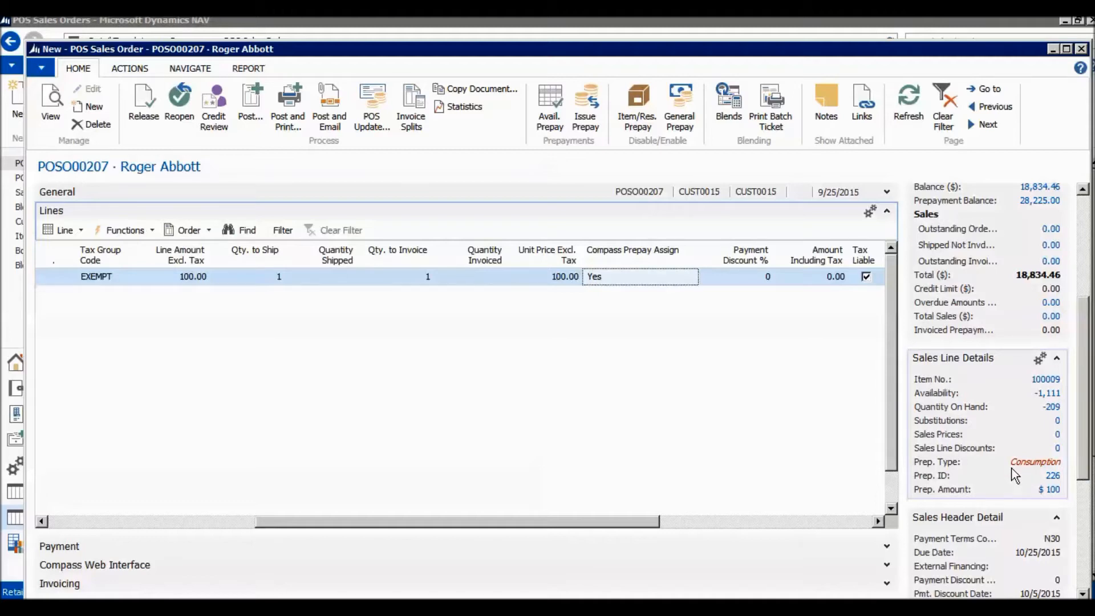
# Step: Delete the Roundup line from the sales order
pyautogui.moveTo(631, 522); pyautogui.dragTo(378, 535)
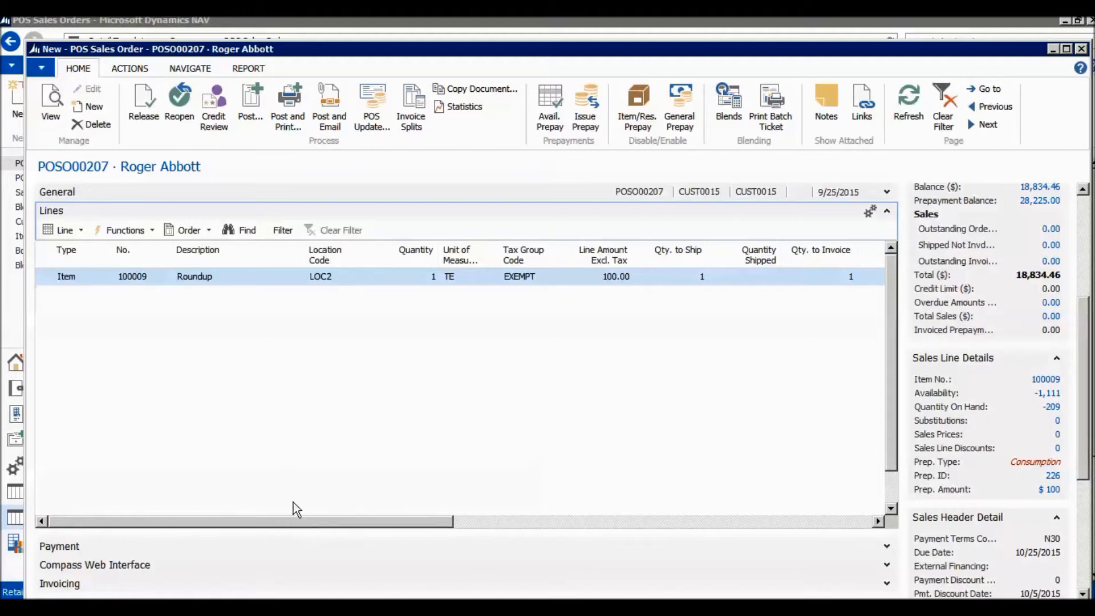
pyautogui.rightClick(48, 282)
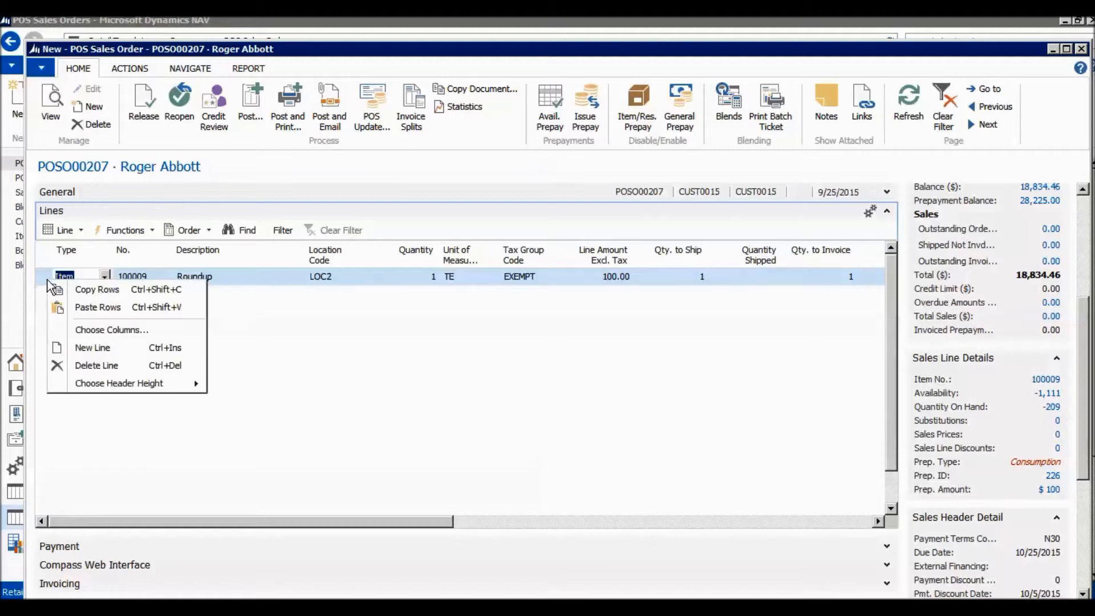
pyautogui.click(90, 366)
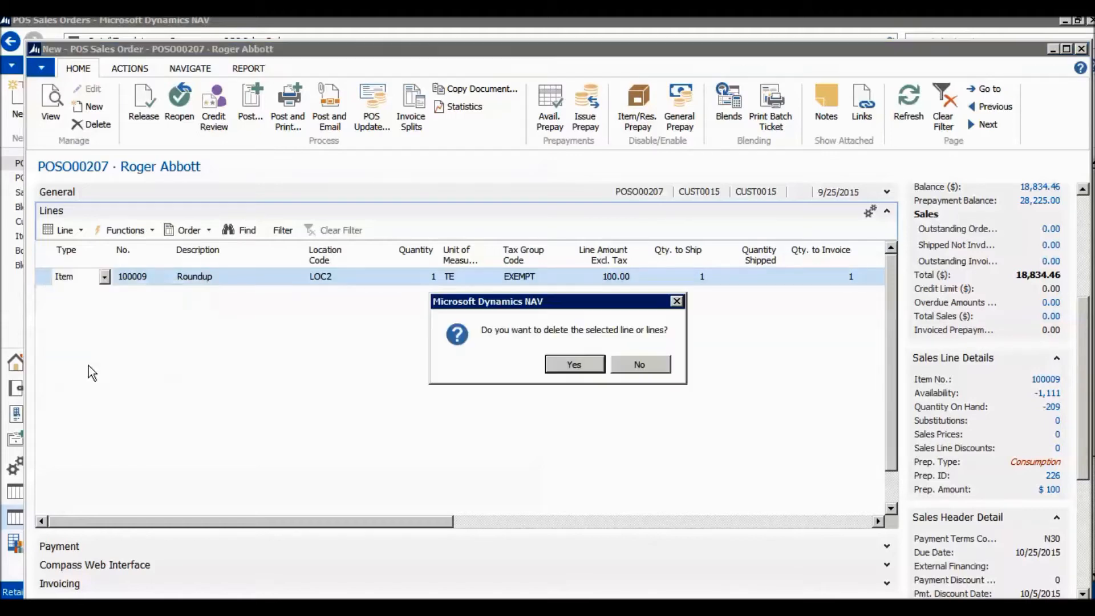
pyautogui.click(567, 363)
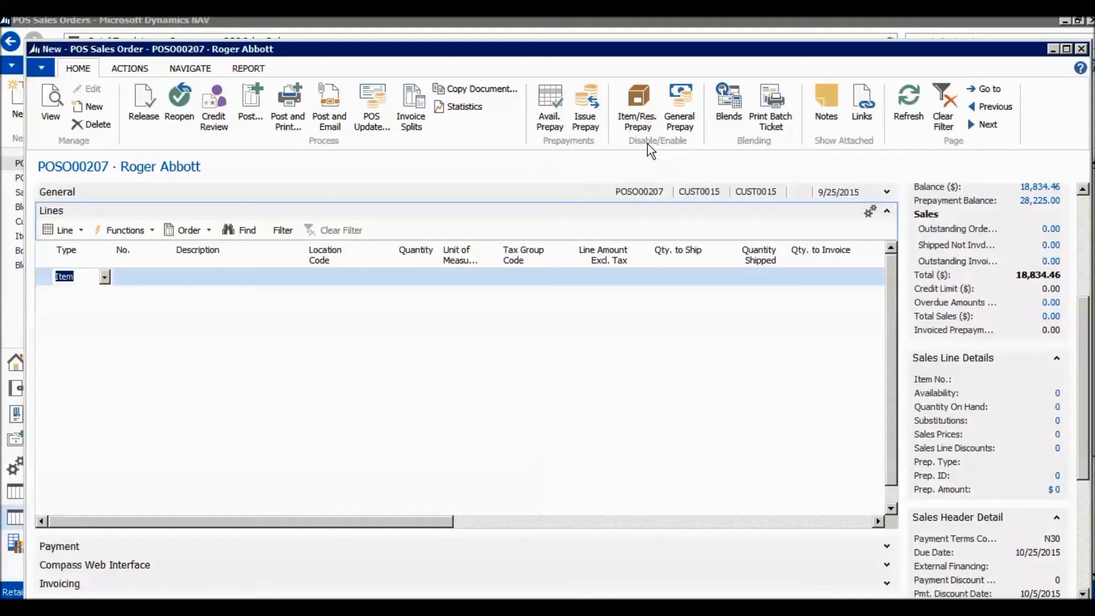
# Step: Enter Roundup (100009) again on the empty Item line with quantity 1, accepting the quantity despite insufficient inventory
pyautogui.click(129, 277)
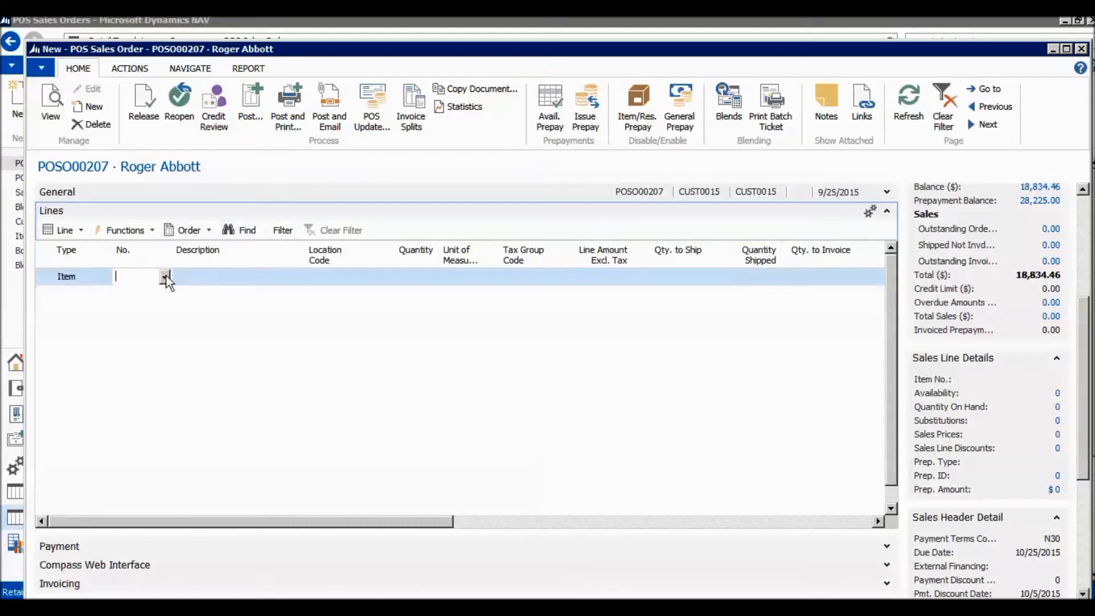
pyautogui.click(165, 276)
pyautogui.click(195, 418)
pyautogui.click(238, 275)
pyautogui.click(423, 282)
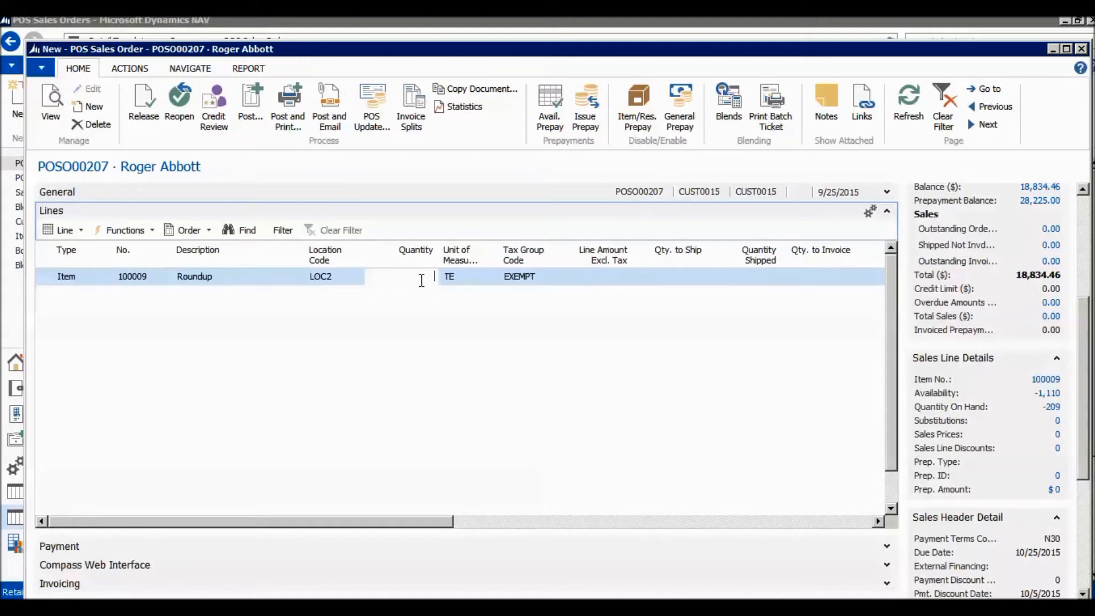
pyautogui.click(444, 287)
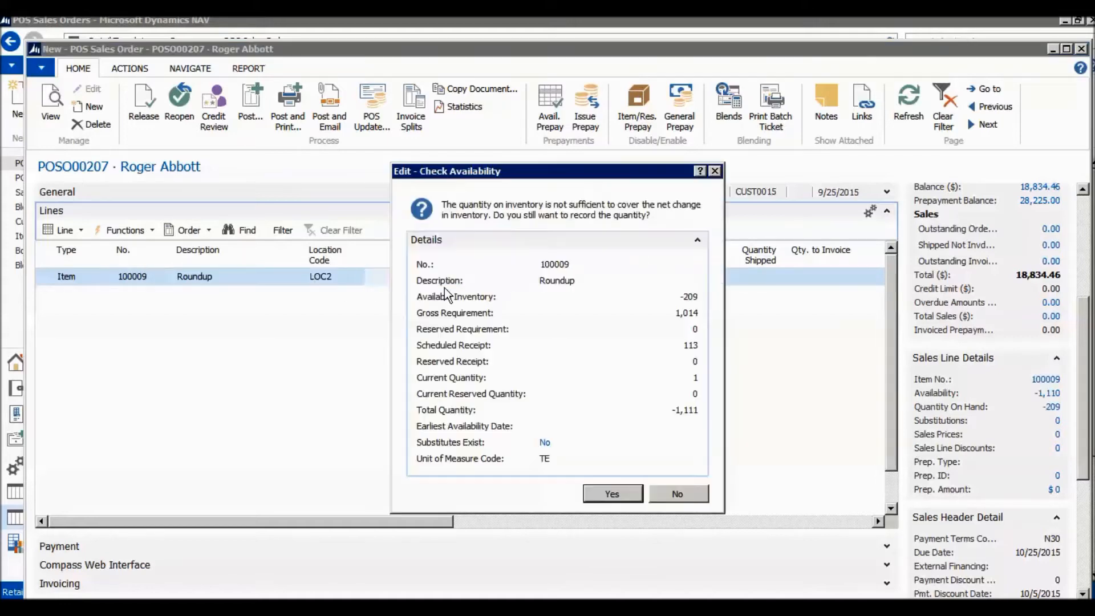
pyautogui.click(593, 495)
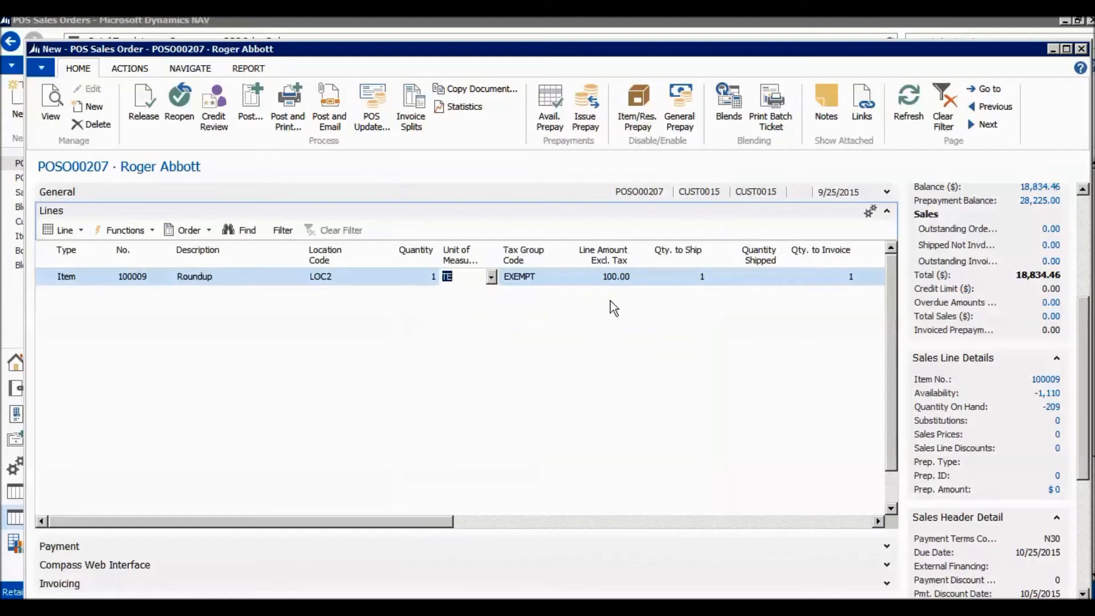
# Step: Commit the re-entered Roundup line and check its Compass Prepay Assign value and prepayment details
pyautogui.click(746, 276)
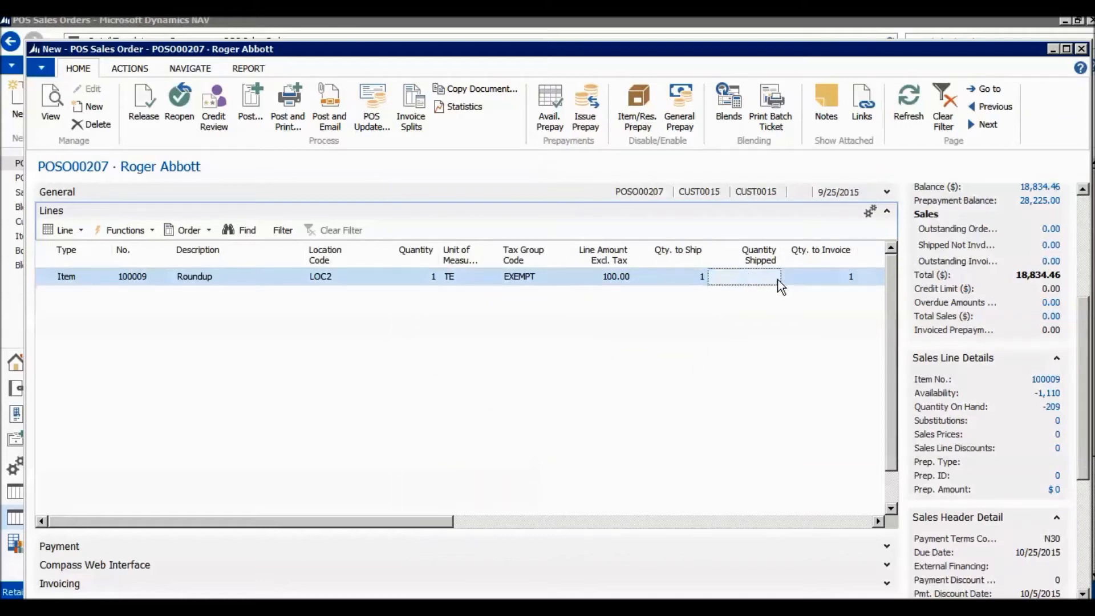
pyautogui.press('Tab')
pyautogui.press('Tab')
pyautogui.press('Tab')
pyautogui.press('Tab')
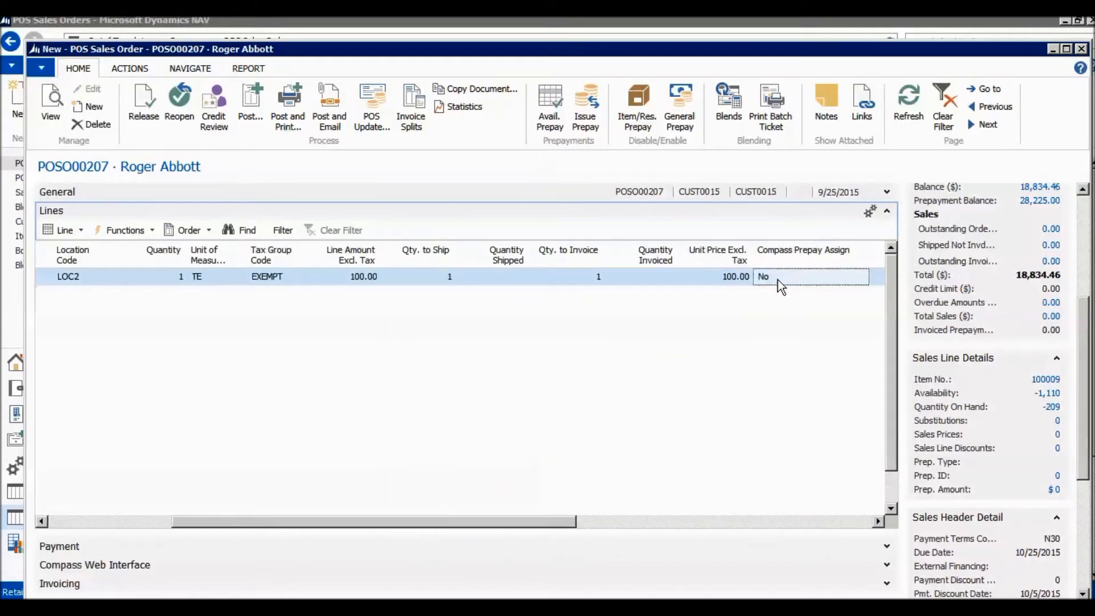
pyautogui.click(728, 292)
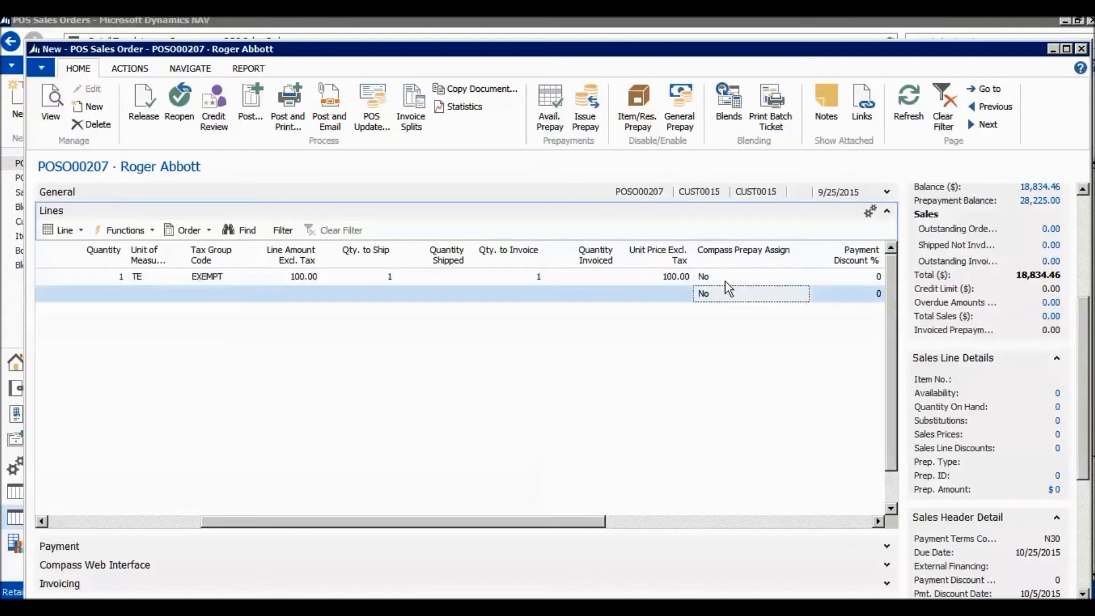
pyautogui.click(727, 279)
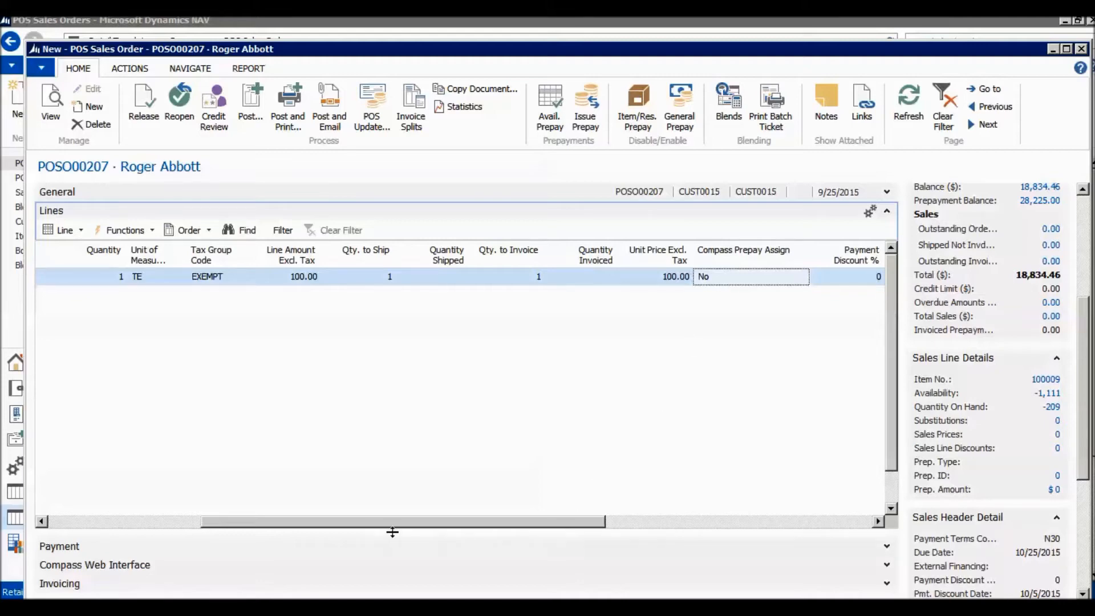
# Step: Delete the Roundup line from the sales order and confirm the deletion
pyautogui.moveTo(410, 526); pyautogui.dragTo(237, 528)
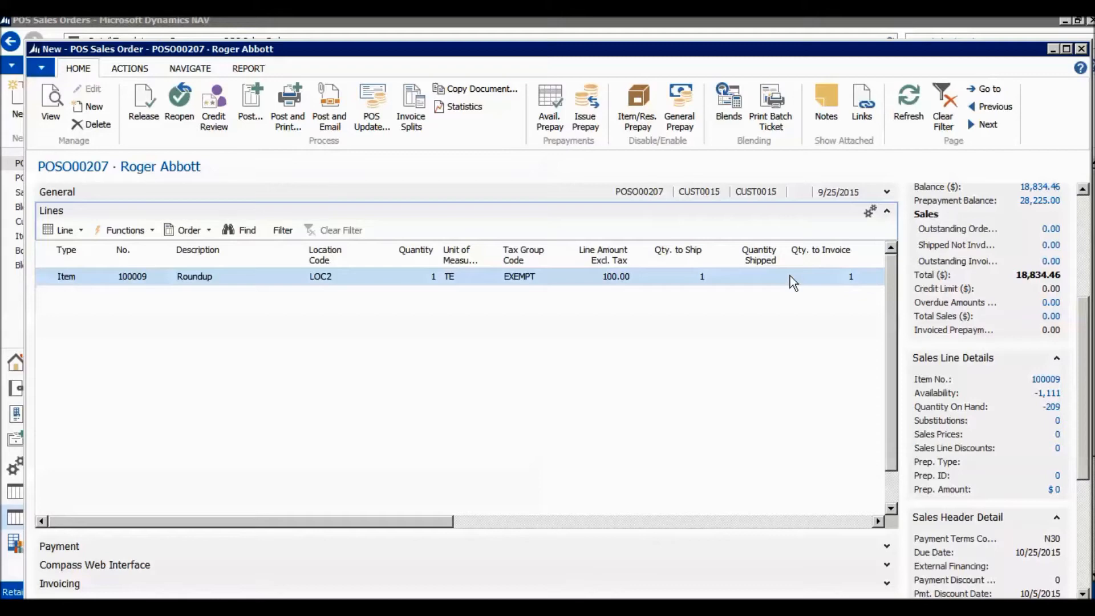
pyautogui.rightClick(47, 276)
pyautogui.click(109, 363)
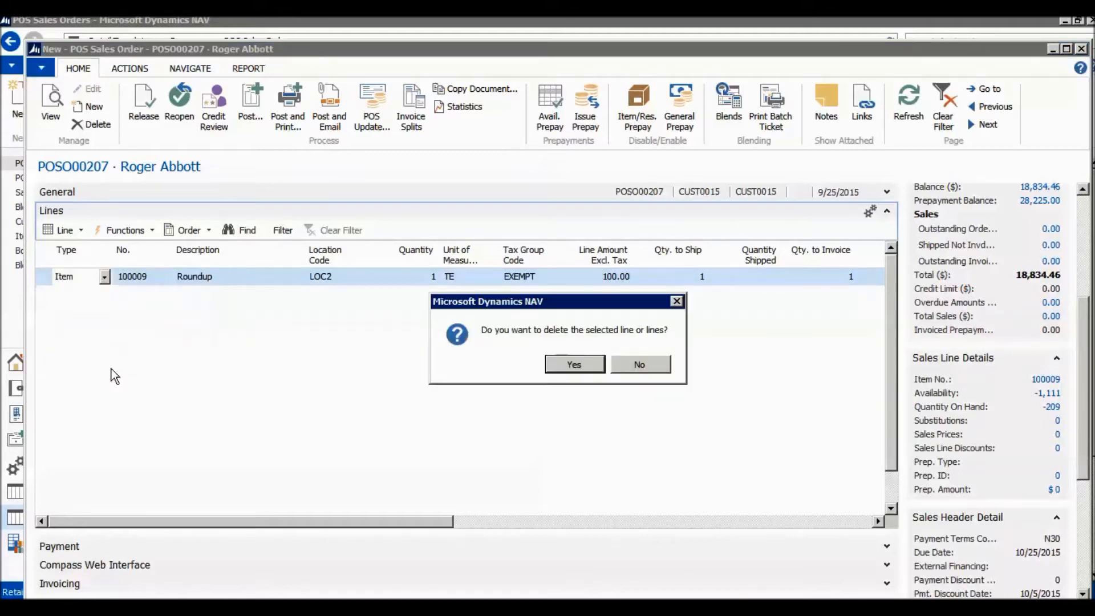
pyautogui.click(573, 365)
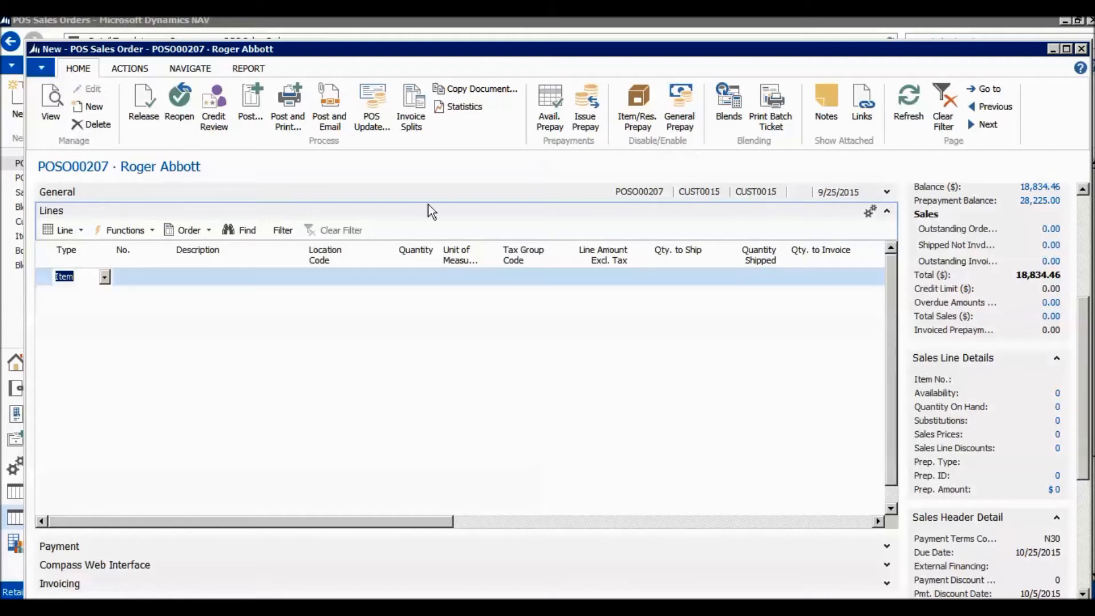
# Step: Enter item Roundup (100009) on the empty line with quantity 1, accepting the quantity despite insufficient inventory
pyautogui.click(142, 276)
pyautogui.click(164, 278)
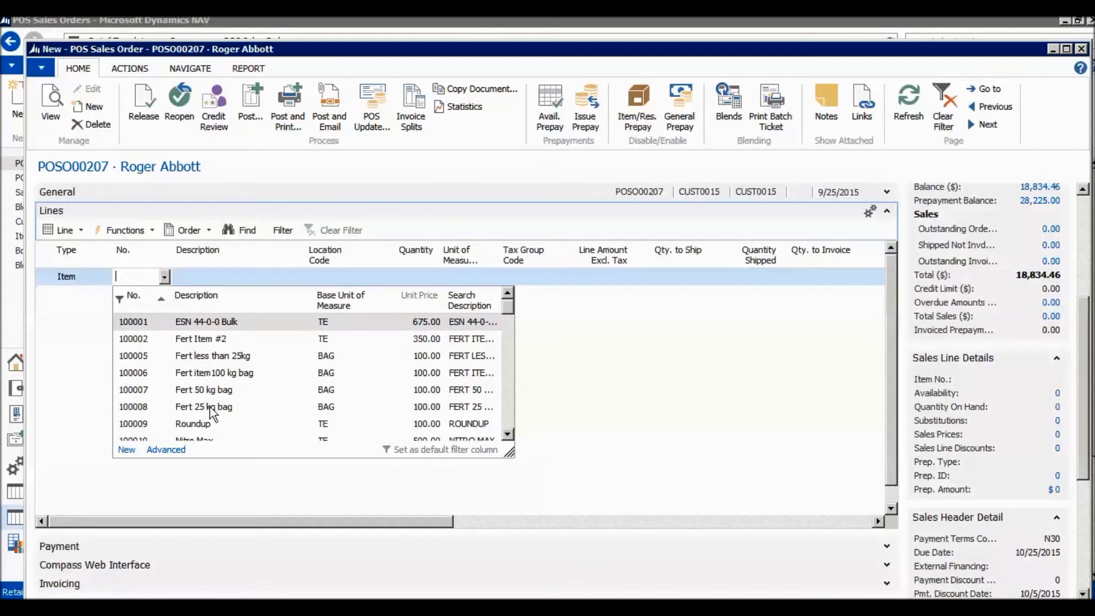
pyautogui.click(211, 421)
pyautogui.press('Tab')
pyautogui.click(397, 276)
pyautogui.write('1')
pyautogui.press('Tab')
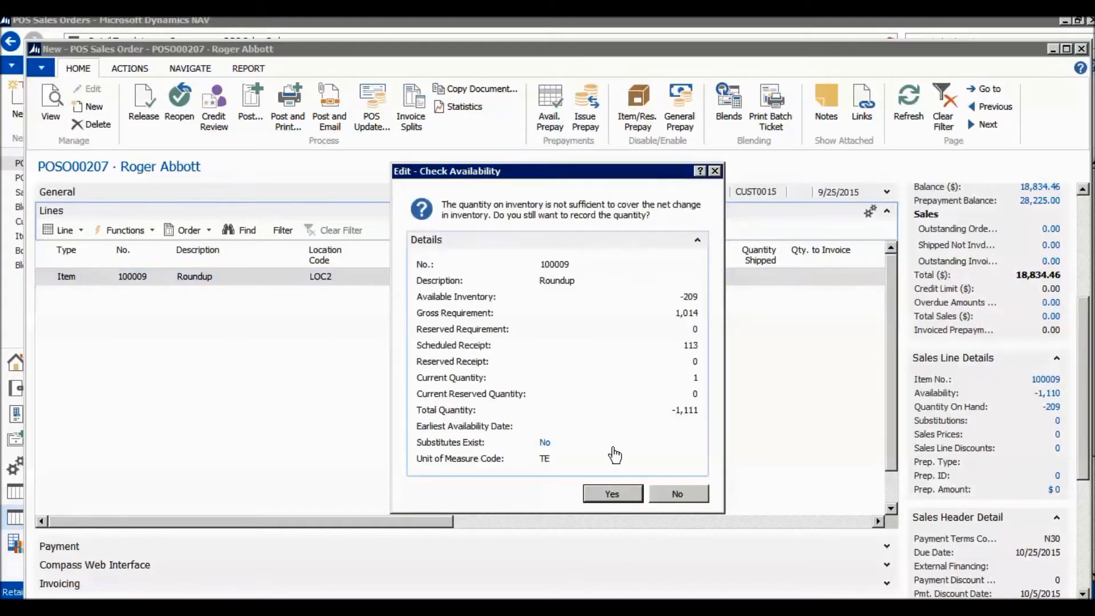
pyautogui.click(607, 491)
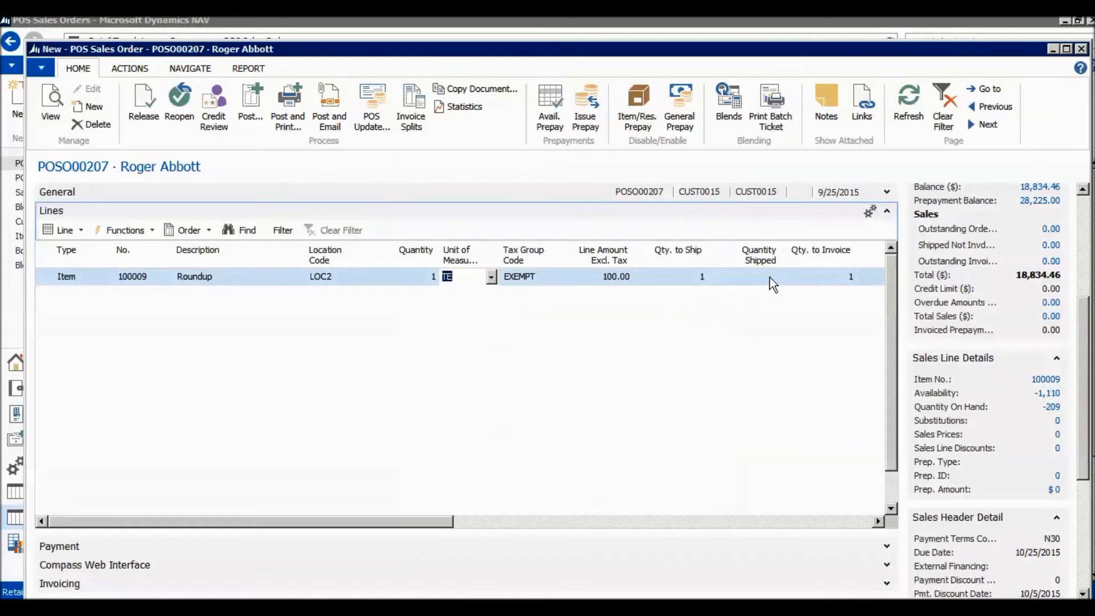
# Step: Commit the new Roundup line and check its Compass Prepay Assign value and the prepayment type, ID and amount
pyautogui.moveTo(453, 531); pyautogui.dragTo(649, 530)
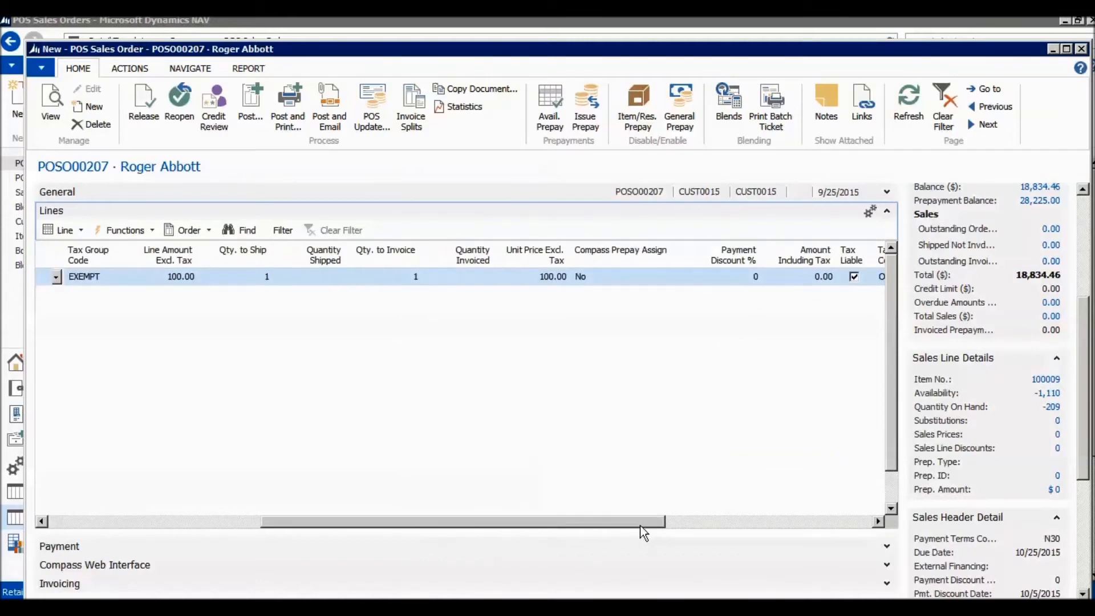
pyautogui.click(618, 292)
pyautogui.click(611, 273)
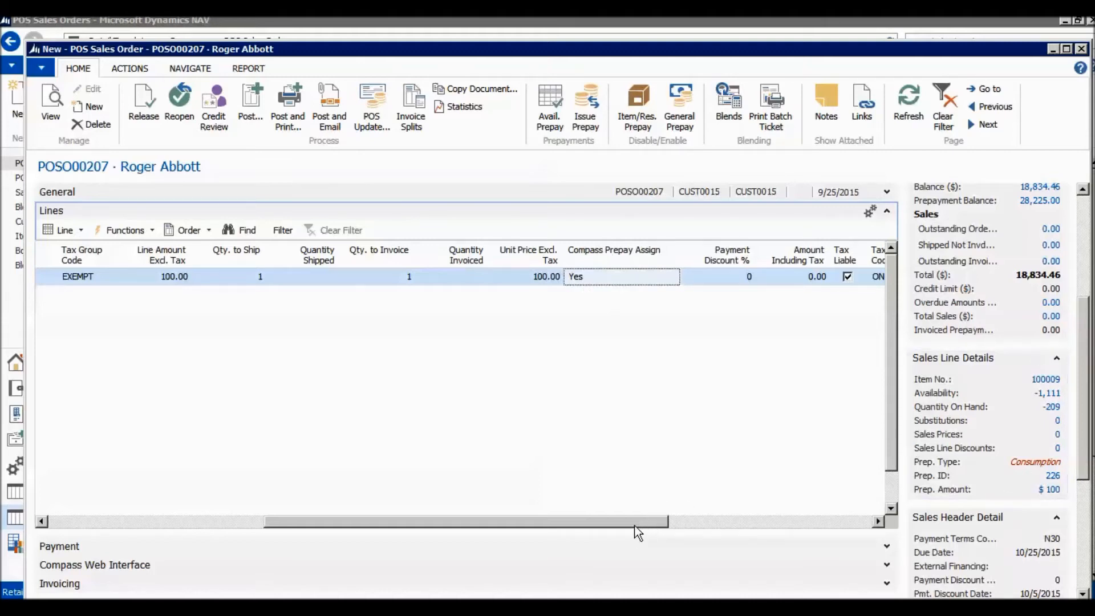
# Step: Add a second item line for Protein Plus (100011) with quantity 2, accepting the quantity despite insufficient inventory
pyautogui.moveTo(635, 524); pyautogui.dragTo(298, 521)
pyautogui.click(74, 295)
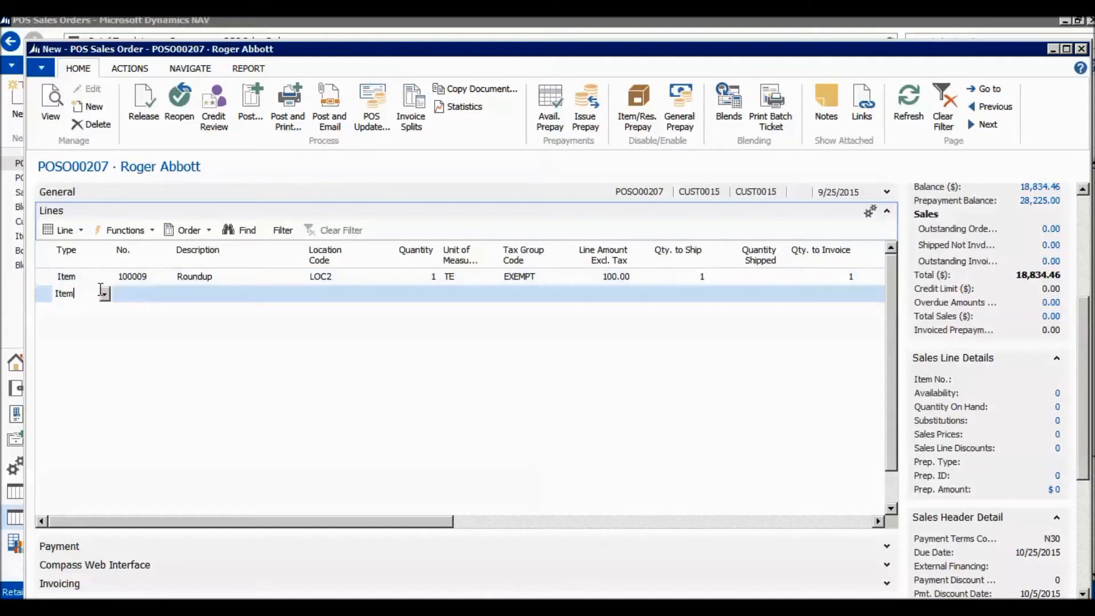
pyautogui.click(141, 297)
pyautogui.click(165, 294)
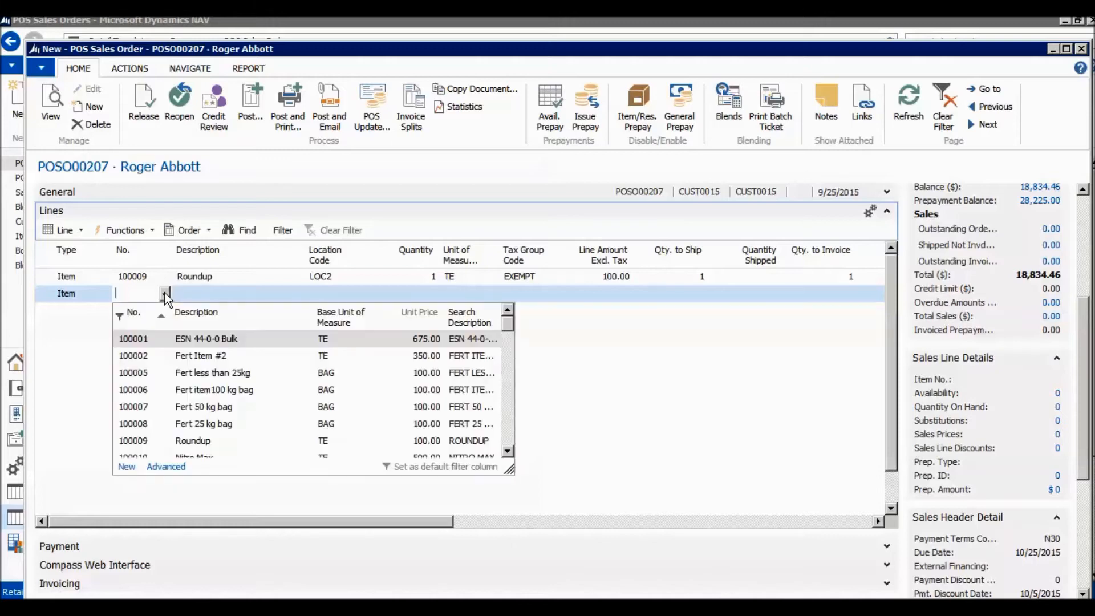
pyautogui.click(509, 436)
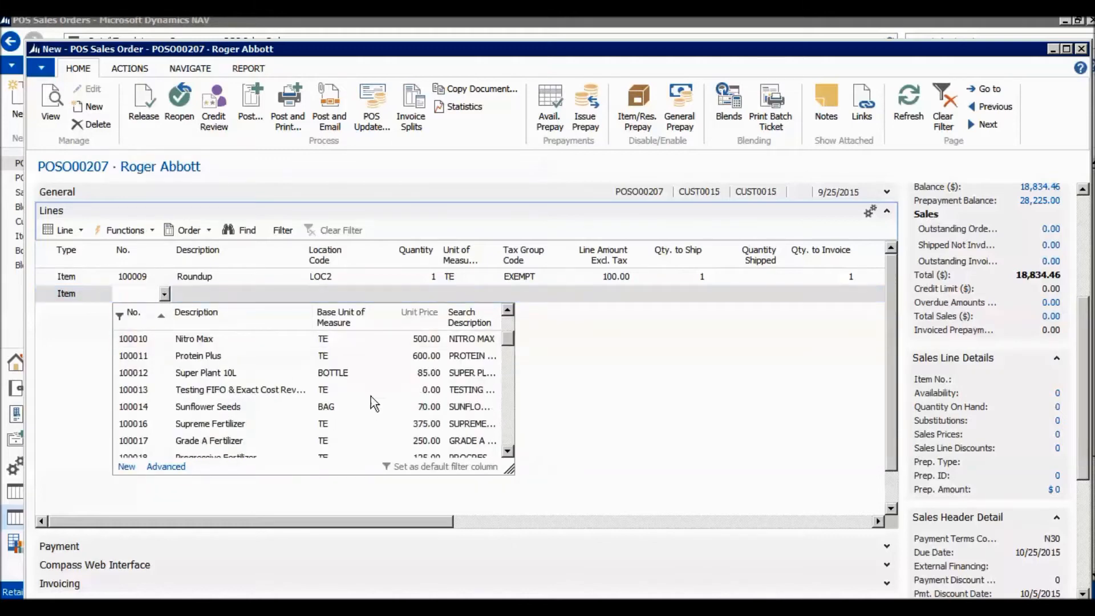
pyautogui.click(221, 356)
pyautogui.click(425, 296)
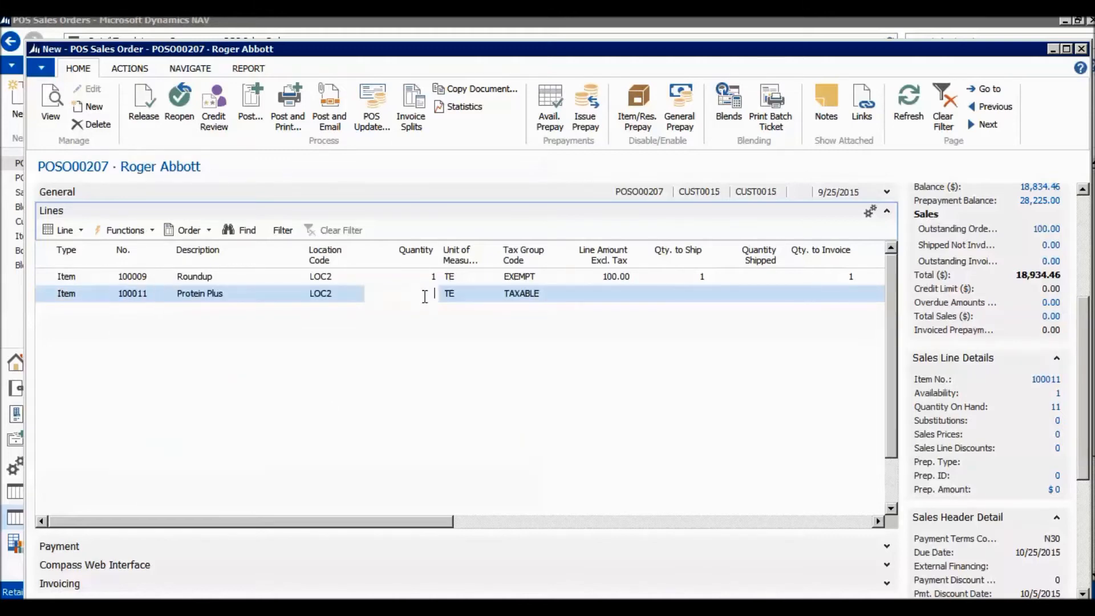
pyautogui.write('2')
pyautogui.press('Return')
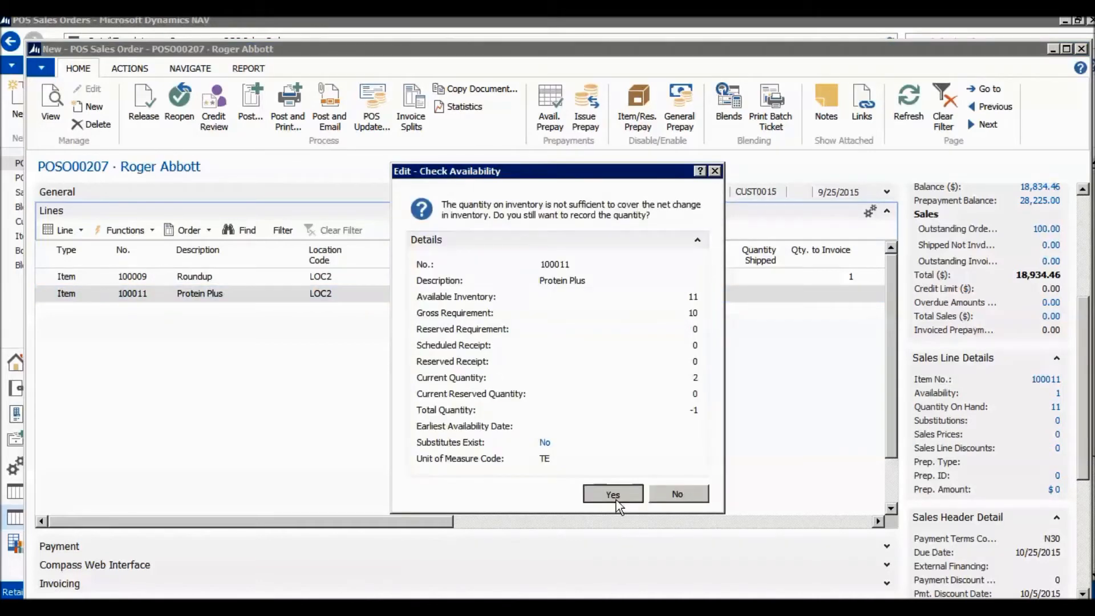
pyautogui.click(615, 496)
pyautogui.press('Return')
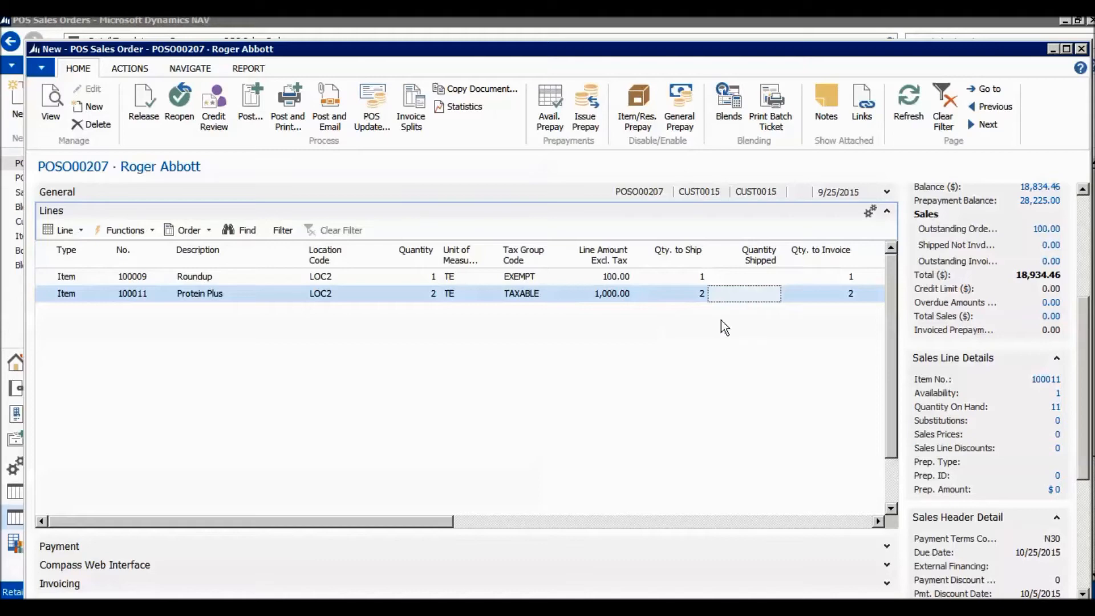
# Step: Commit the Protein Plus line and check its Compass Prepay Assign value and prepayment details
pyautogui.moveTo(403, 521); pyautogui.dragTo(639, 524)
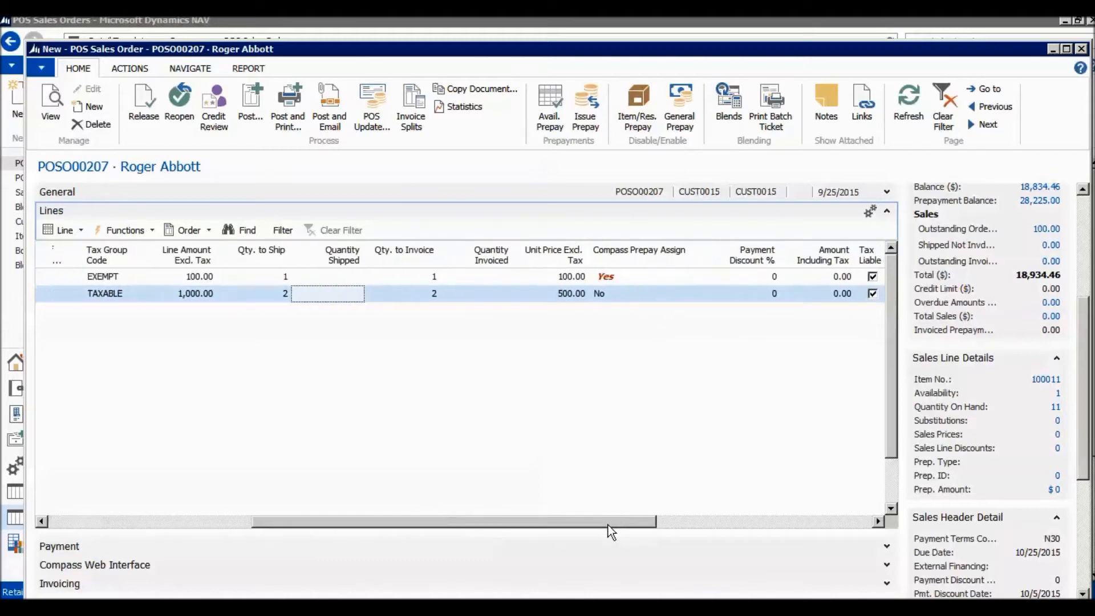
pyautogui.click(644, 297)
pyautogui.click(632, 307)
pyautogui.click(632, 296)
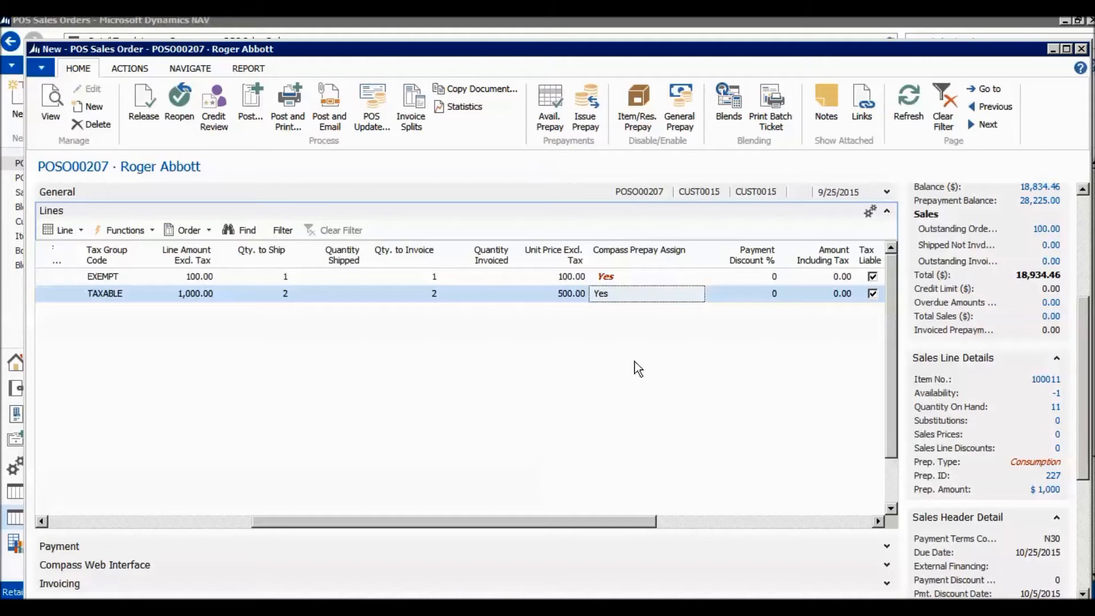
# Step: Add a third line of type Resource for Applicator (S000009) with a quantity of 10 acres
pyautogui.moveTo(622, 522); pyautogui.dragTo(386, 522)
pyautogui.click(108, 313)
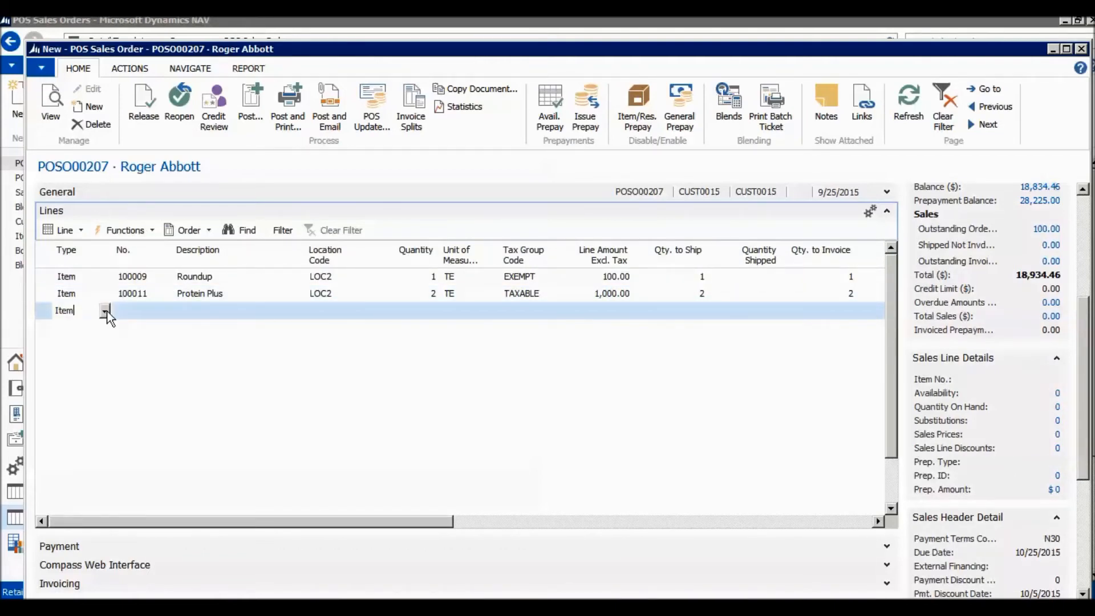
pyautogui.click(106, 312)
pyautogui.click(91, 384)
pyautogui.press('Tab')
pyautogui.click(164, 312)
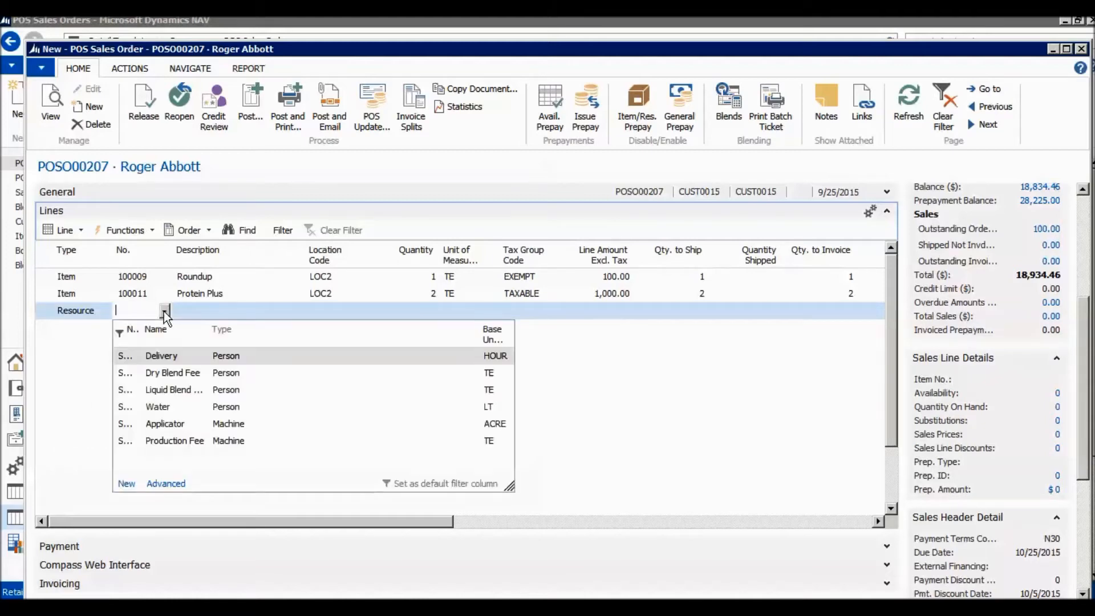
pyautogui.click(180, 425)
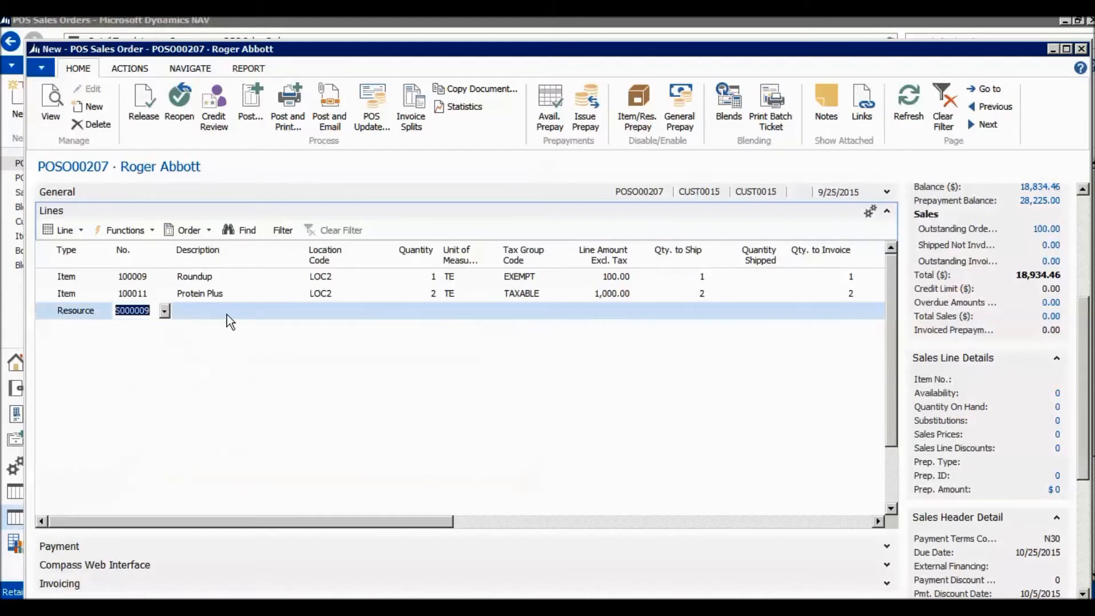
pyautogui.click(432, 310)
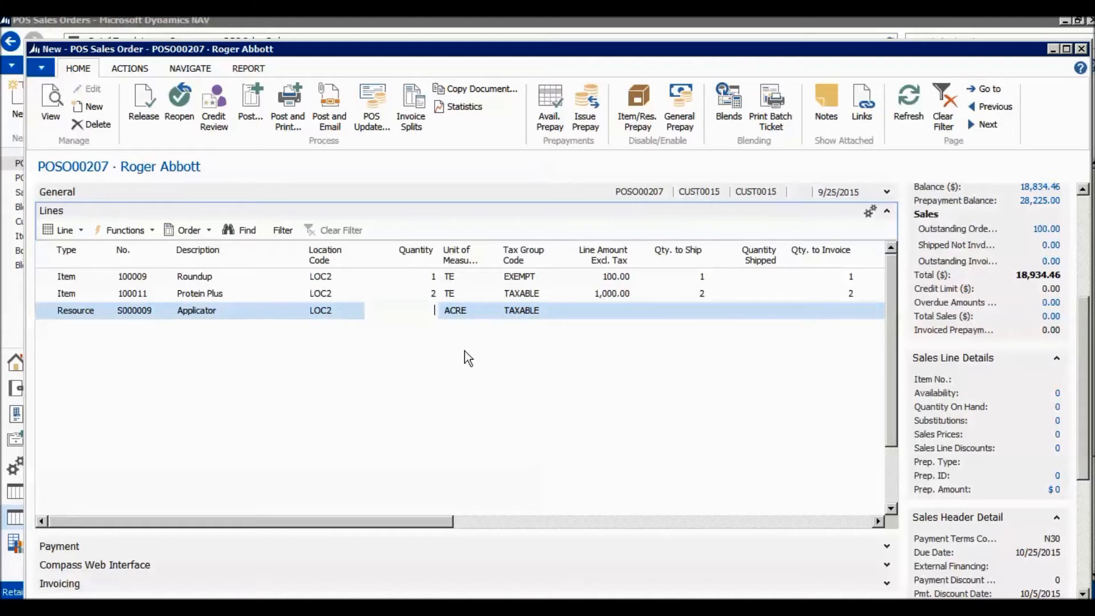
pyautogui.write('10')
pyautogui.press('Tab')
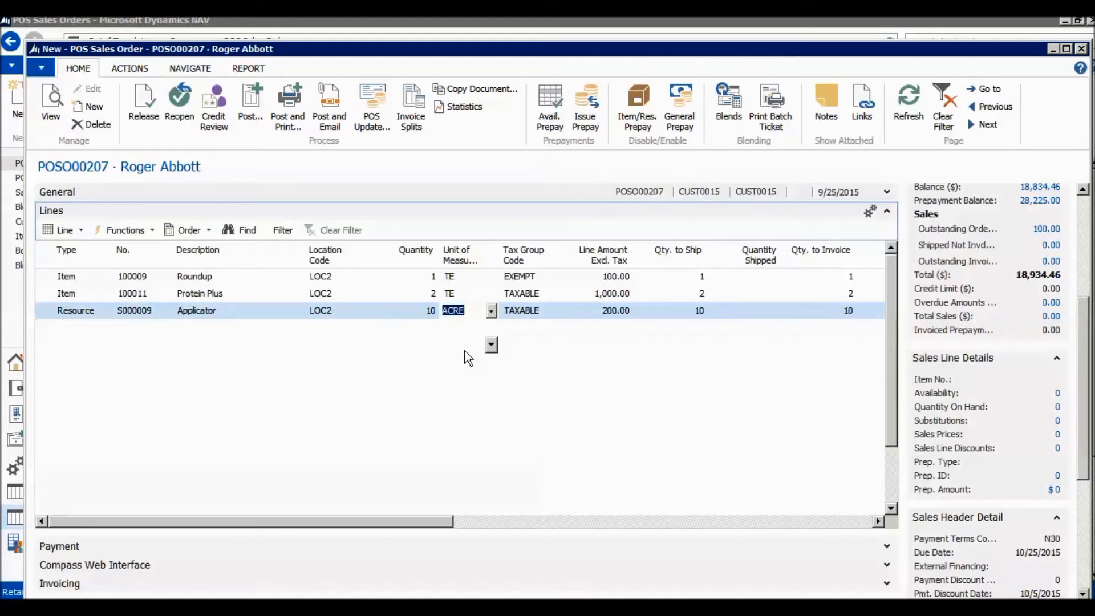
# Step: Commit the Applicator resource line and check its Compass Prepay Assign value and prepayment details in Sales Line Details
pyautogui.moveTo(437, 523); pyautogui.dragTo(581, 522)
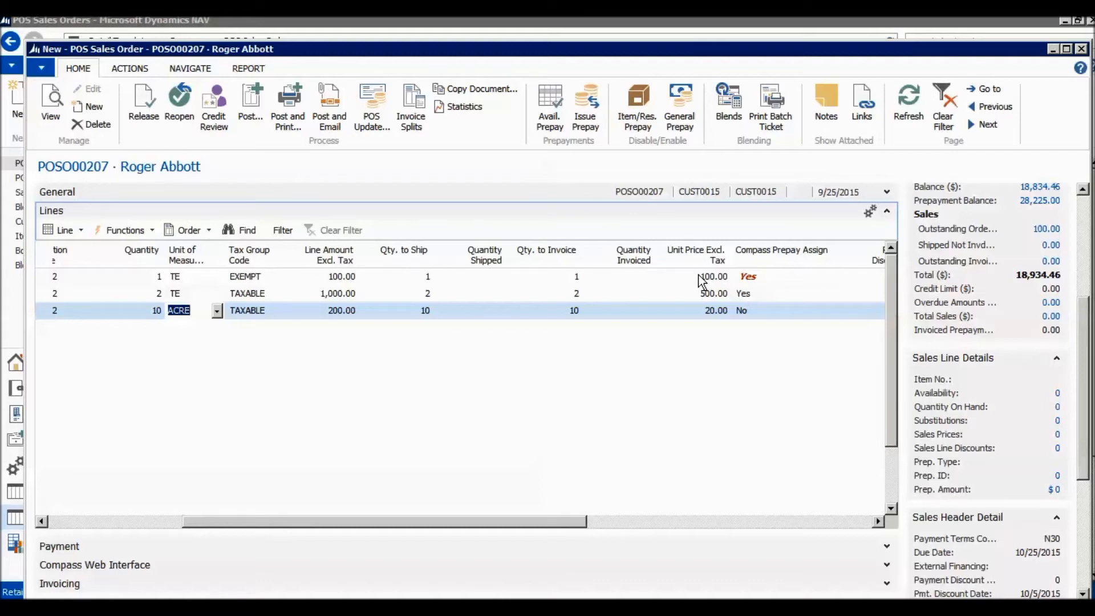
pyautogui.click(706, 311)
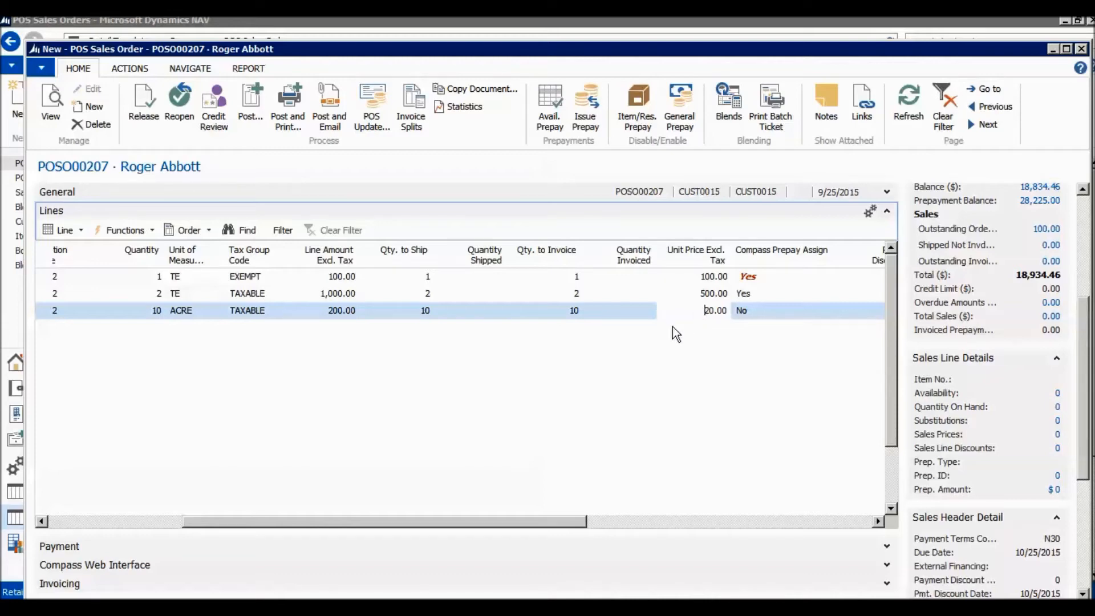
pyautogui.click(771, 309)
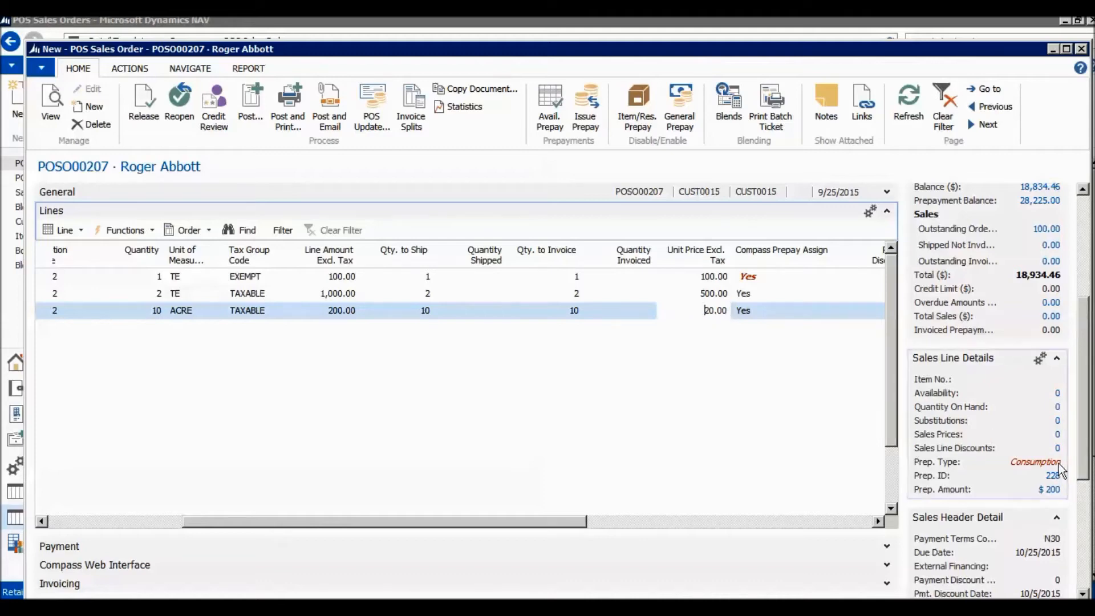
# Step: Add blend 16, "Fertilizer Blend for all", from the Blend List to the sales order
pyautogui.moveTo(559, 521); pyautogui.dragTo(342, 521)
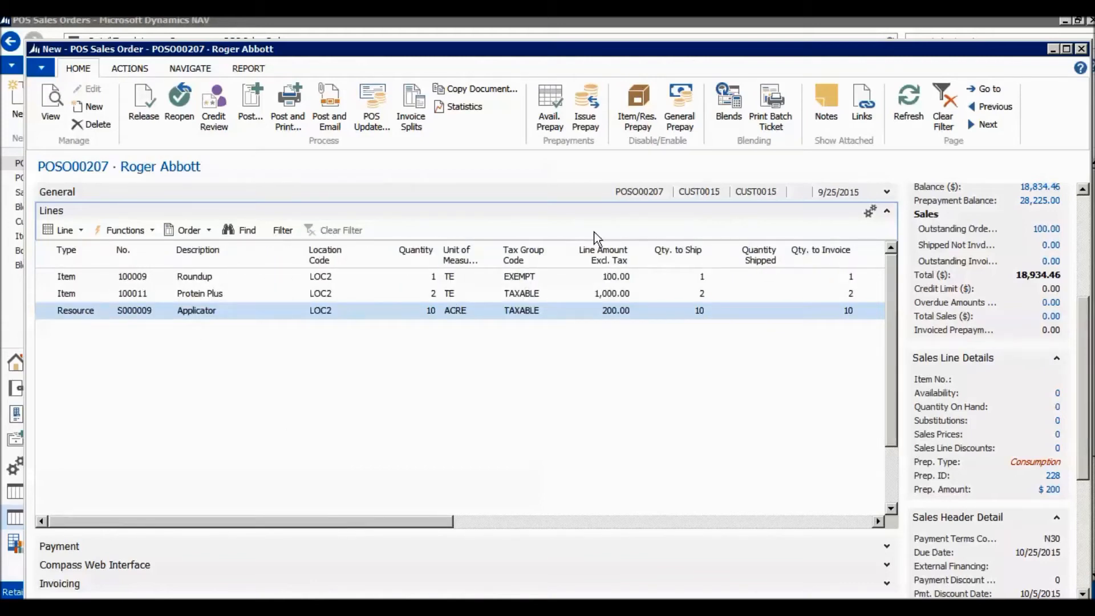
pyautogui.click(727, 118)
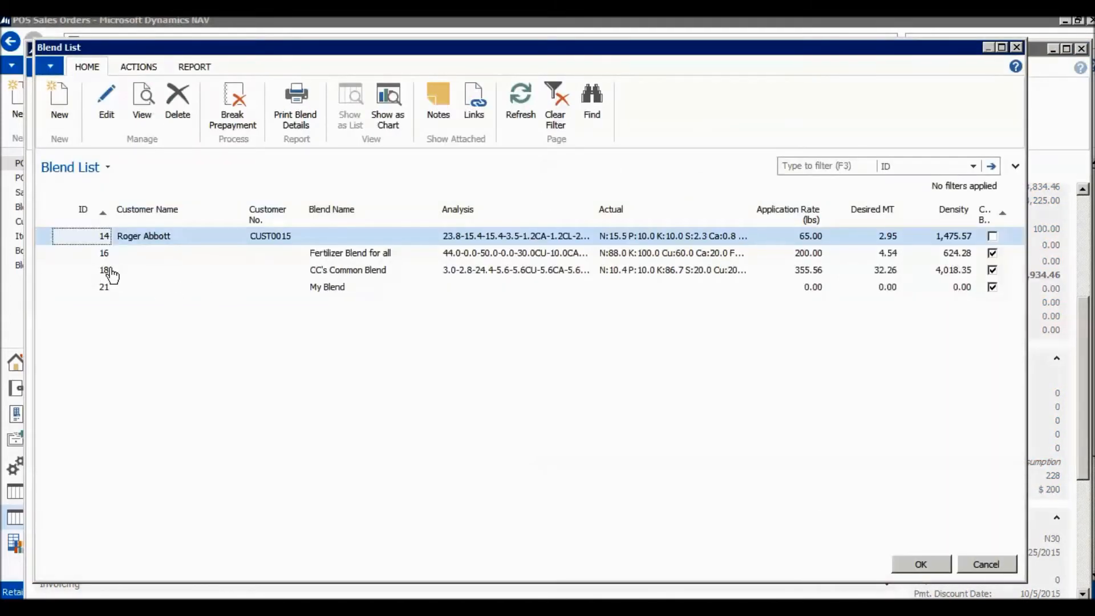
pyautogui.click(57, 252)
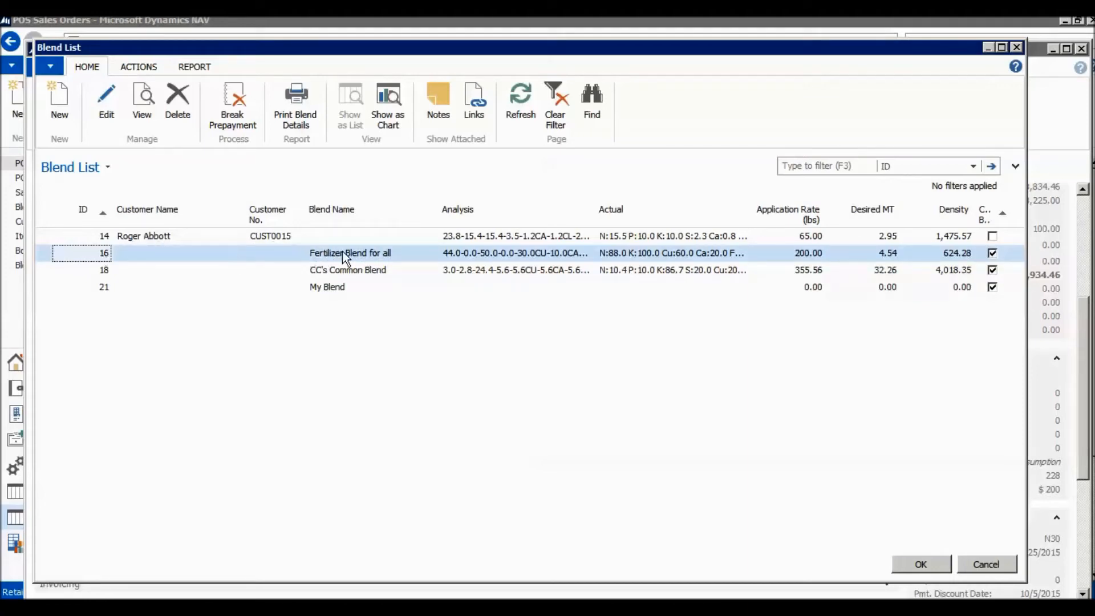
pyautogui.click(917, 563)
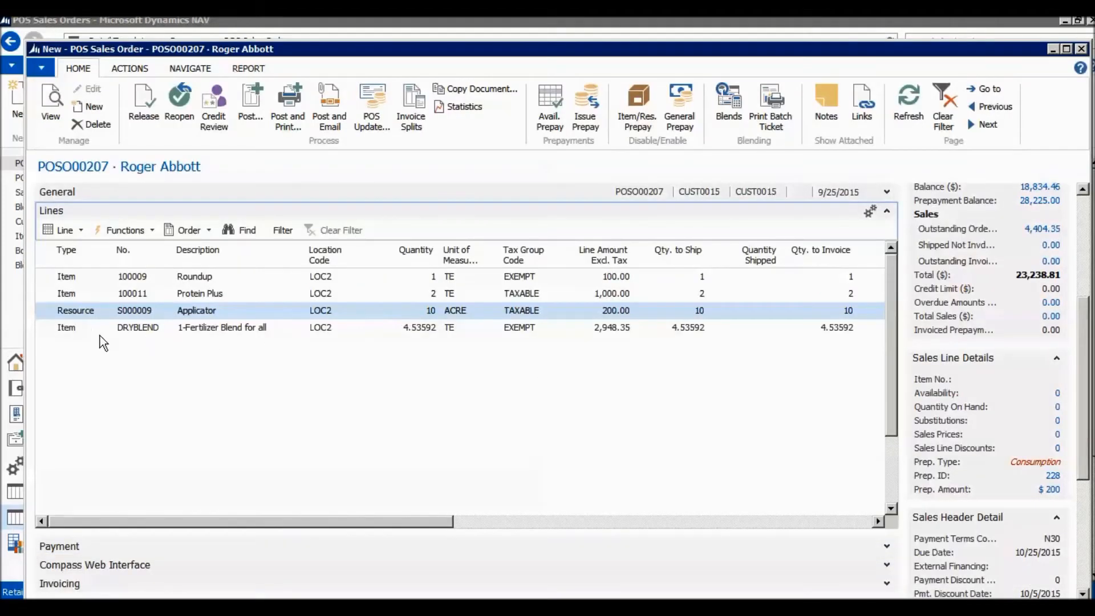
# Step: Set the quantity of the DRYBLEND line to 3, accepting it despite insufficient inventory
pyautogui.click(47, 330)
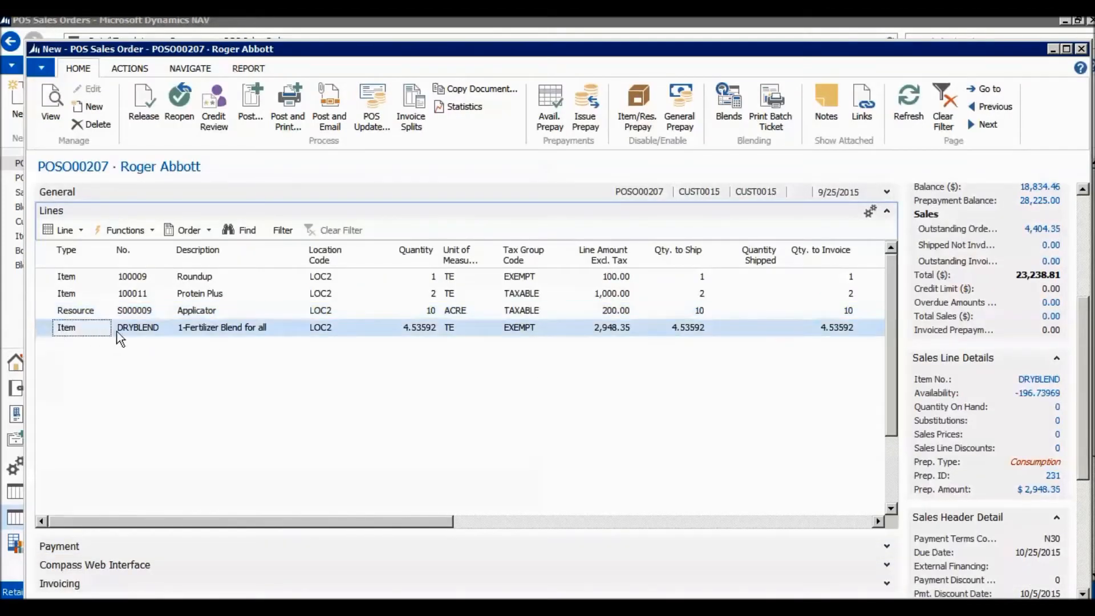
pyautogui.click(404, 330)
pyautogui.moveTo(403, 327); pyautogui.dragTo(439, 328)
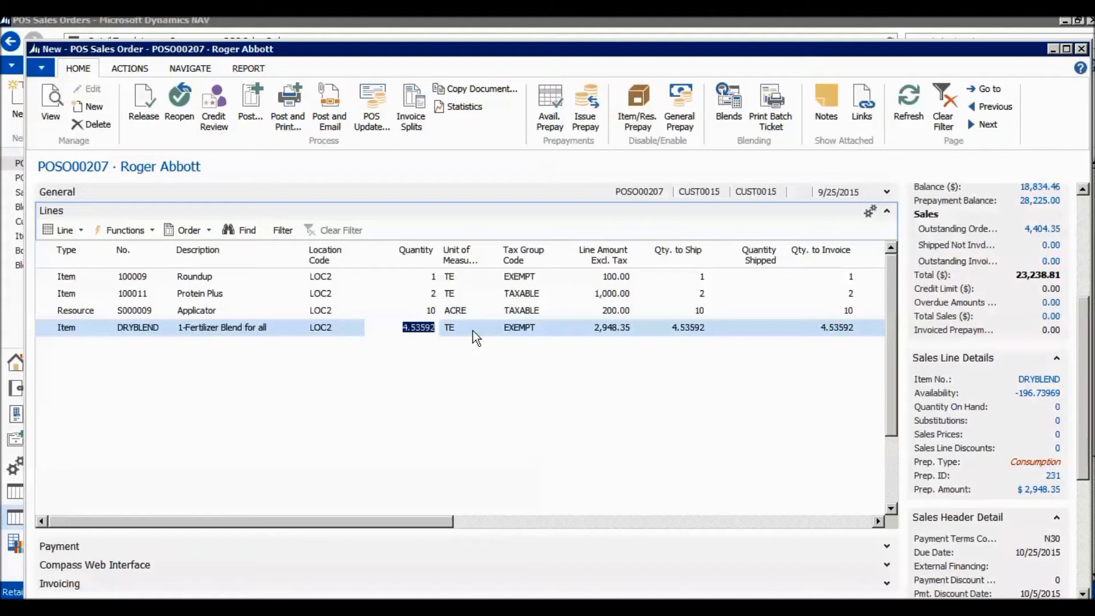
pyautogui.write('3')
pyautogui.press('Tab')
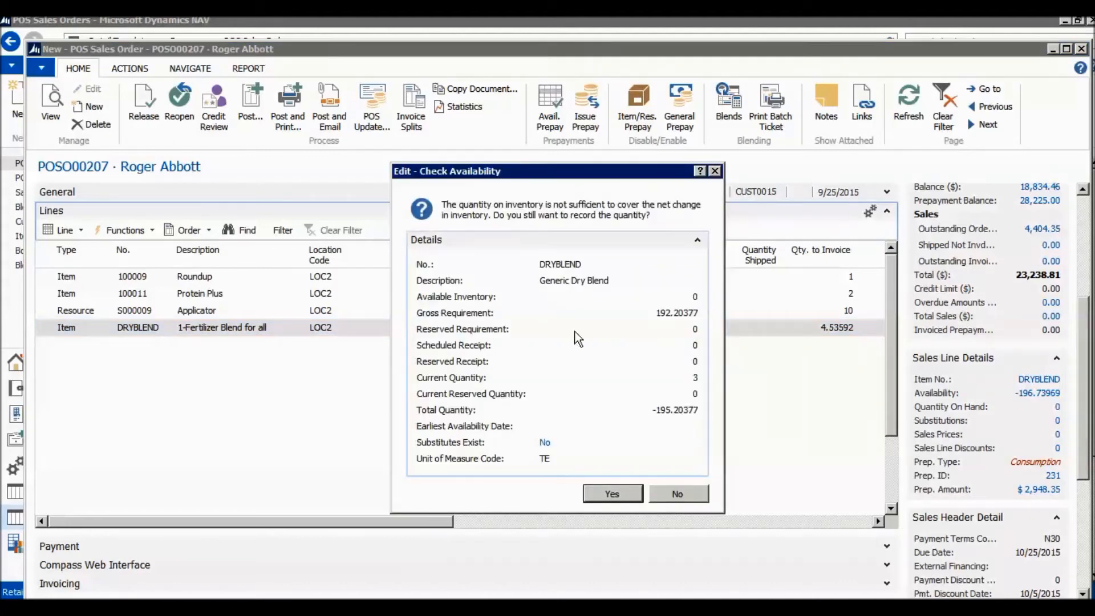
pyautogui.click(611, 494)
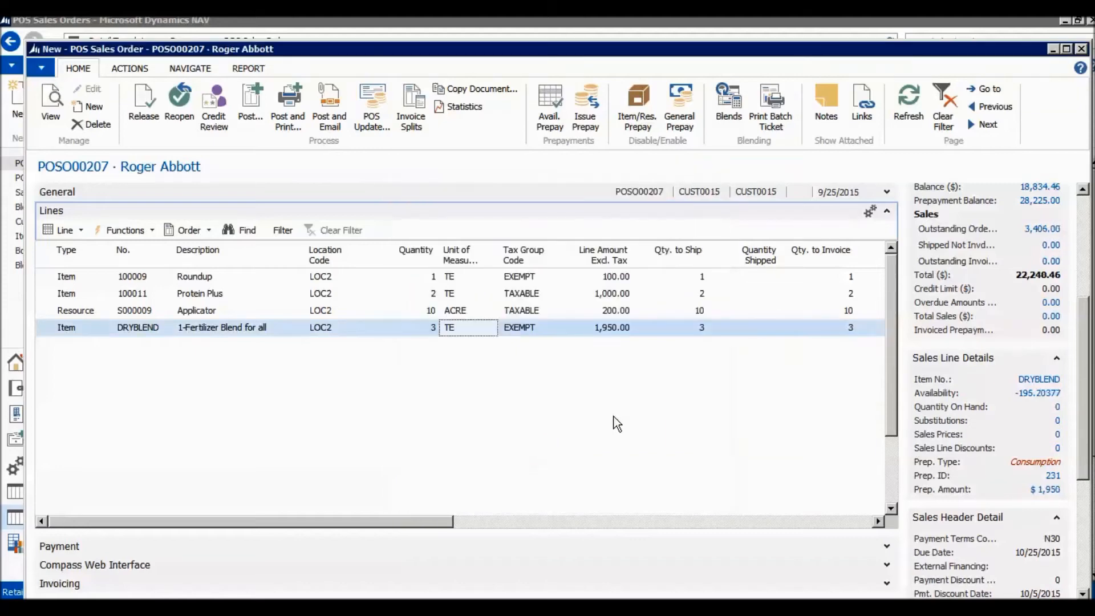
# Step: Check the DRYBLEND line's Compass Prepay Assign value and its prepayment type, ID and amount
pyautogui.moveTo(430, 522); pyautogui.dragTo(660, 522)
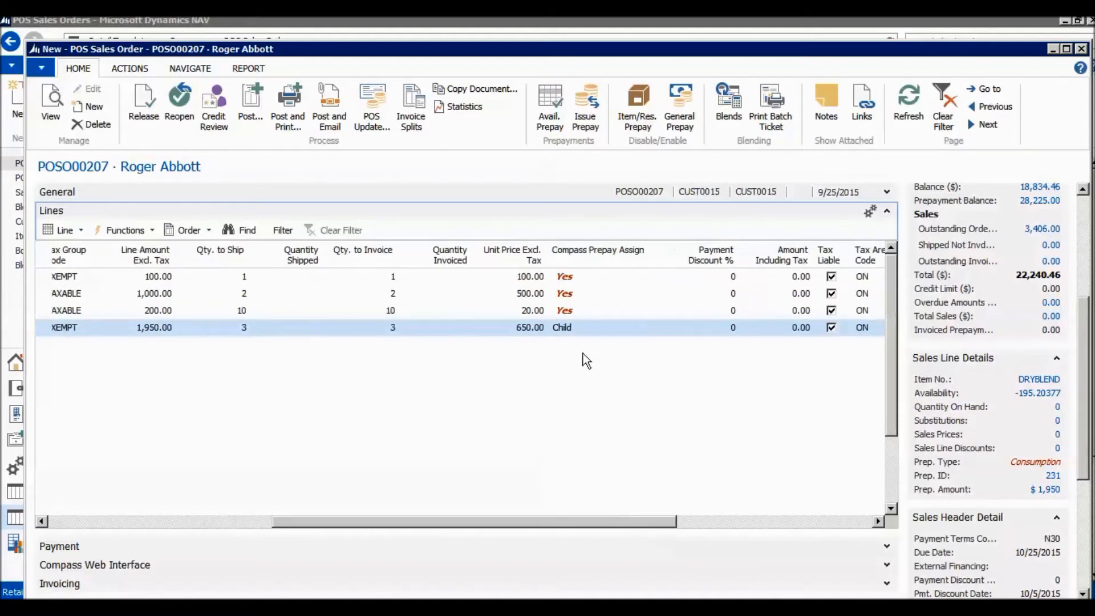
pyautogui.click(570, 342)
pyautogui.click(574, 332)
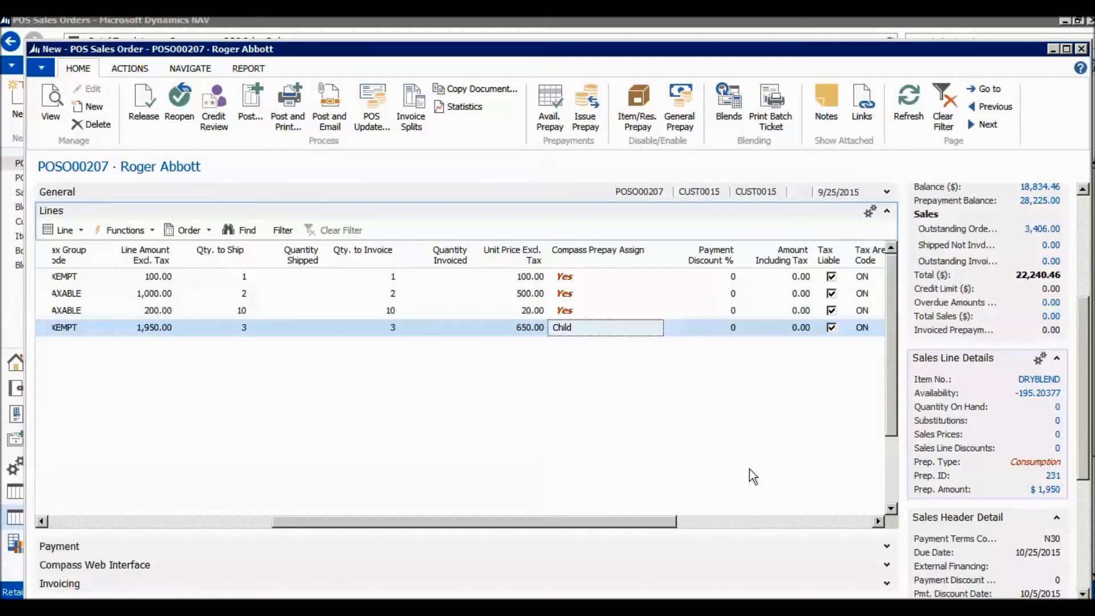
pyautogui.moveTo(647, 522); pyautogui.dragTo(624, 523)
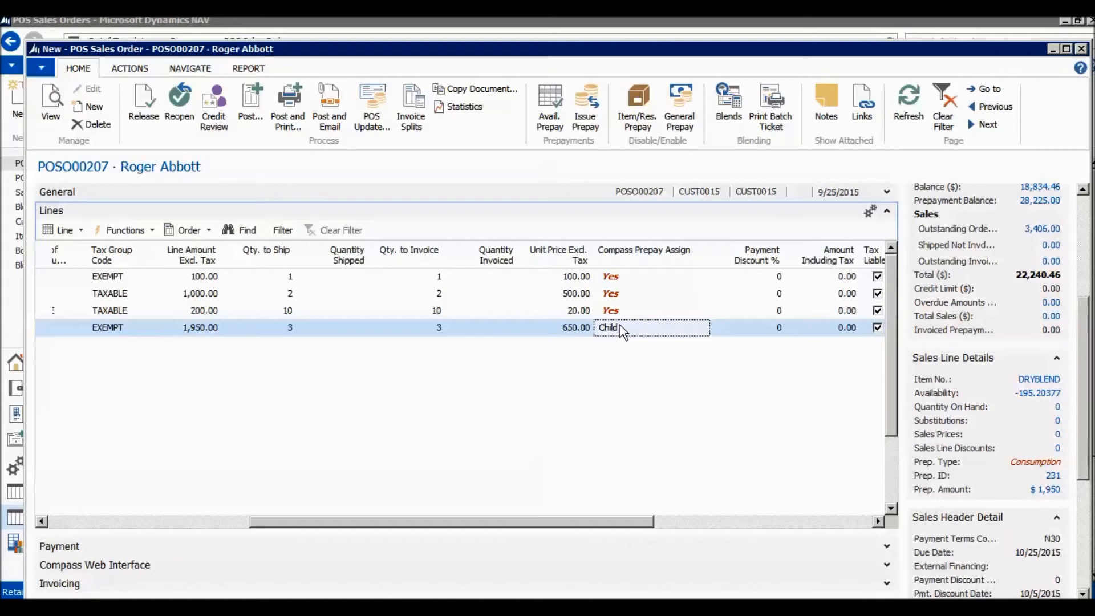
# Step: Open the child sales lines of the DRYBLEND line and check the component item's Compass Prepay Assign value in a widened column
pyautogui.moveTo(603, 523); pyautogui.dragTo(382, 531)
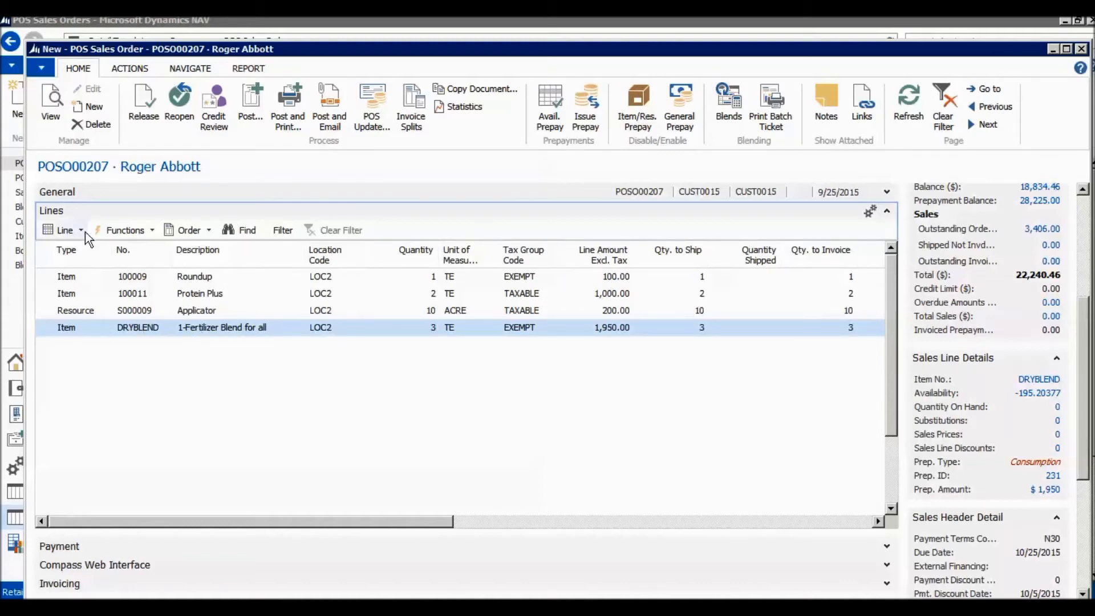
pyautogui.click(68, 230)
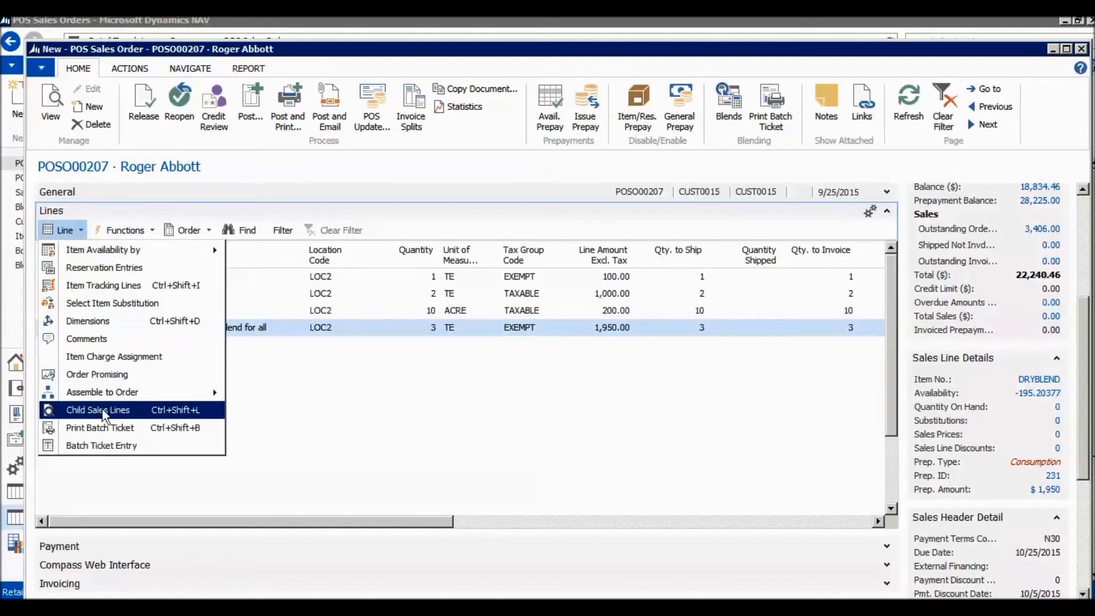
pyautogui.click(144, 412)
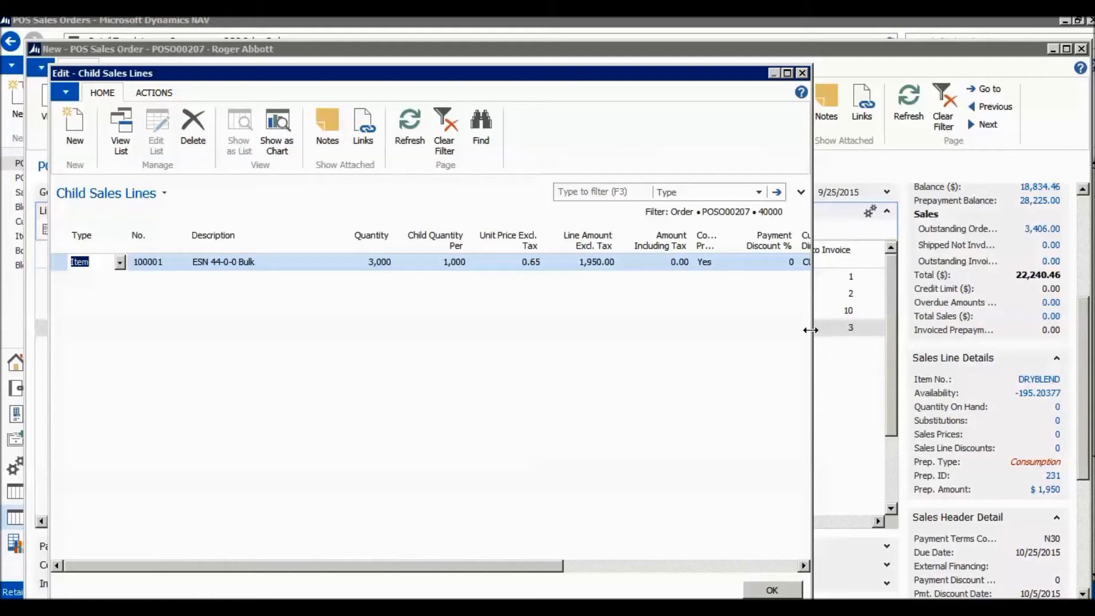
pyautogui.moveTo(810, 330); pyautogui.dragTo(1071, 330)
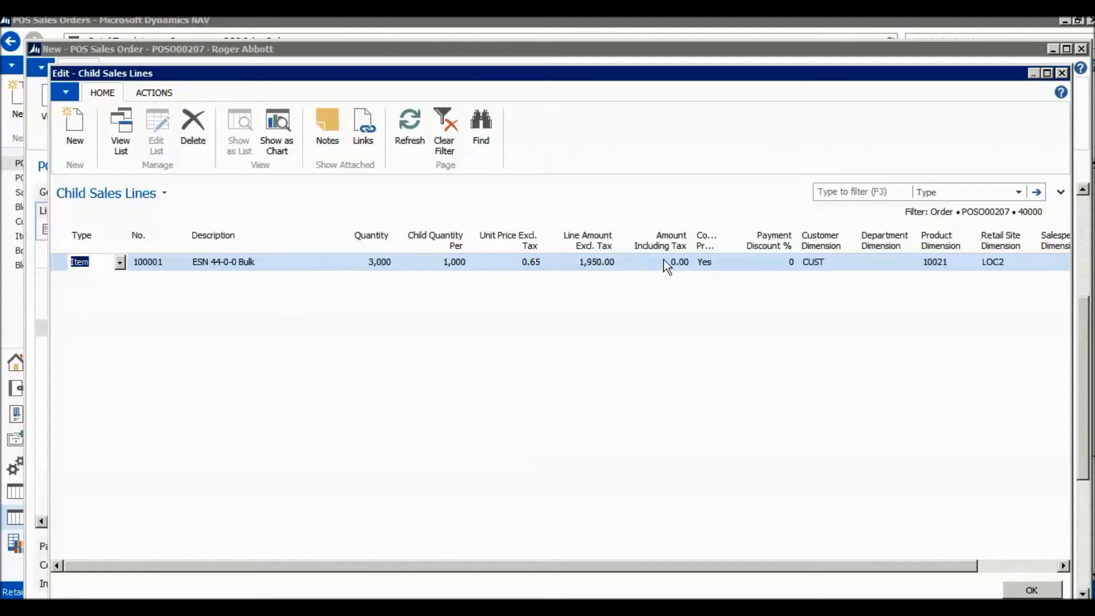
pyautogui.moveTo(719, 246); pyautogui.dragTo(770, 236)
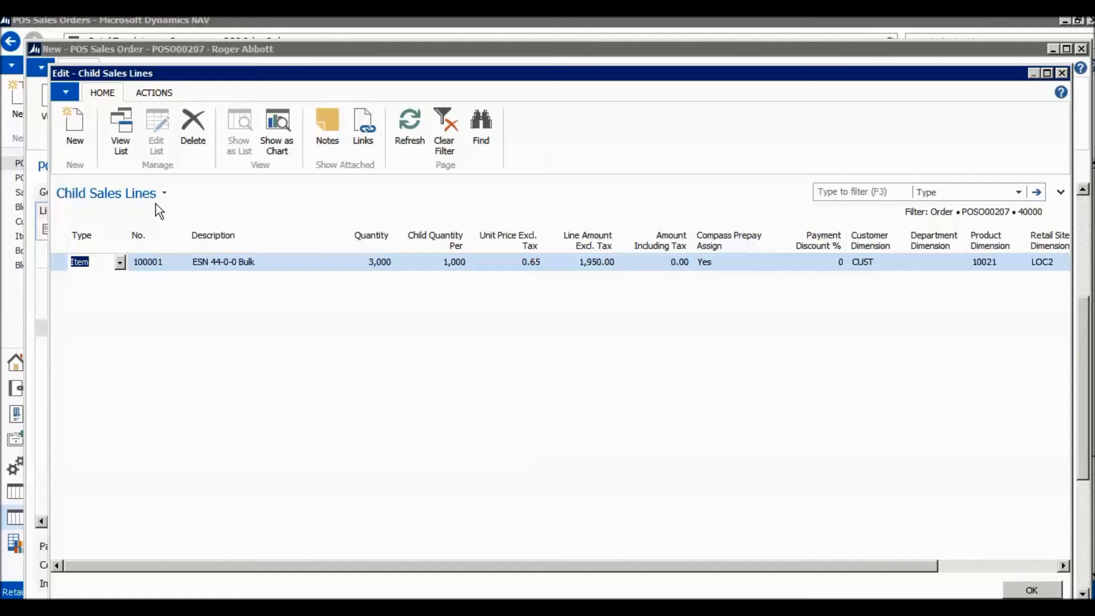
pyautogui.moveTo(141, 209)
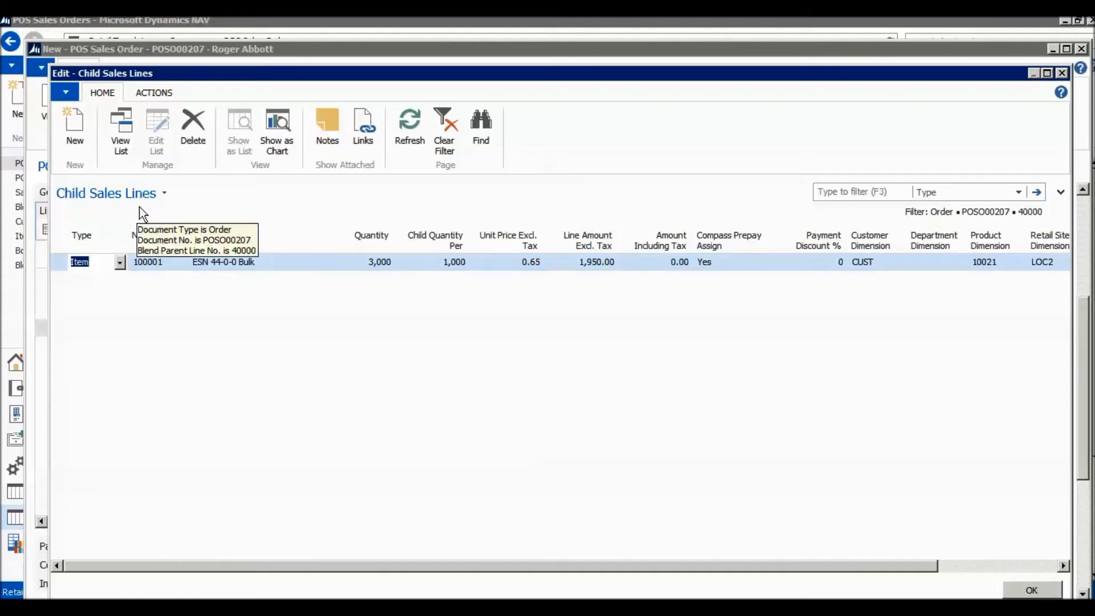
pyautogui.click(1042, 587)
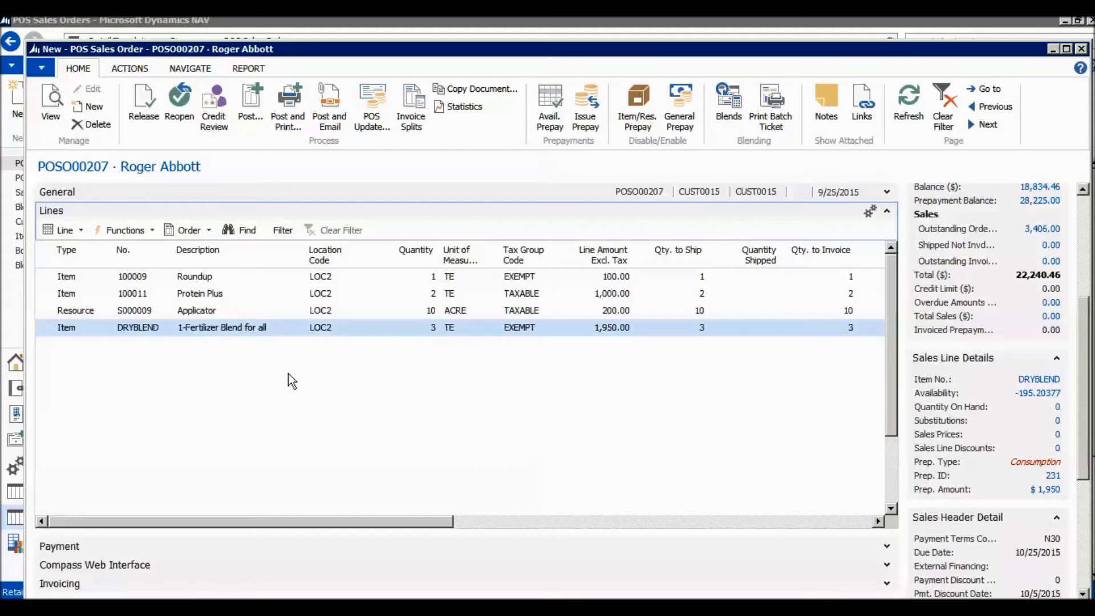
# Step: Show the order's Payment details instead of its lines and review the amount, tax and total in Sales Order Statistics
pyautogui.click(888, 212)
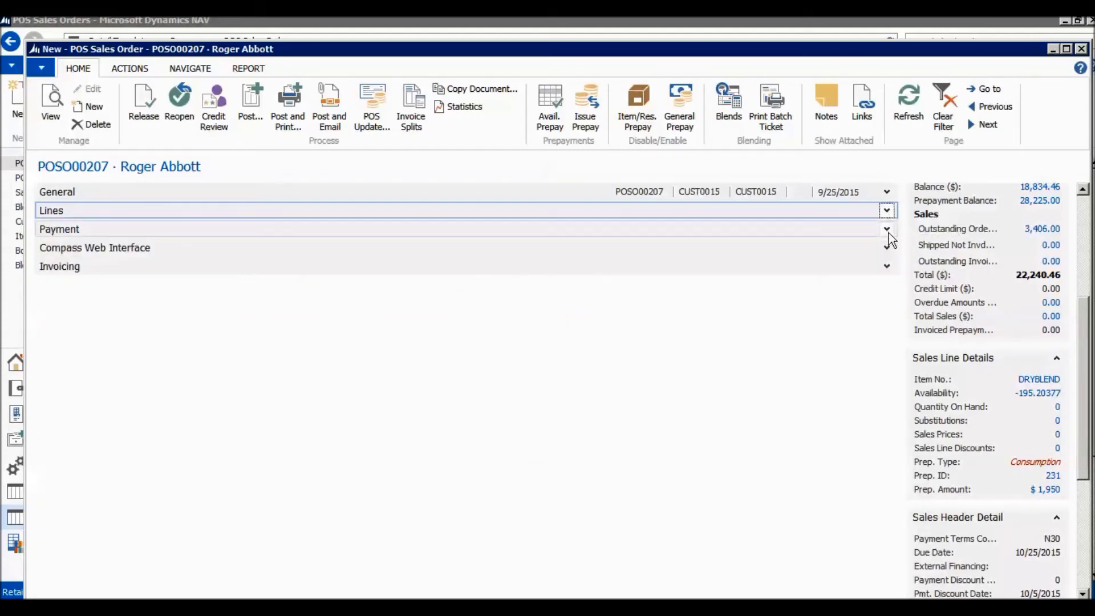
pyautogui.click(887, 230)
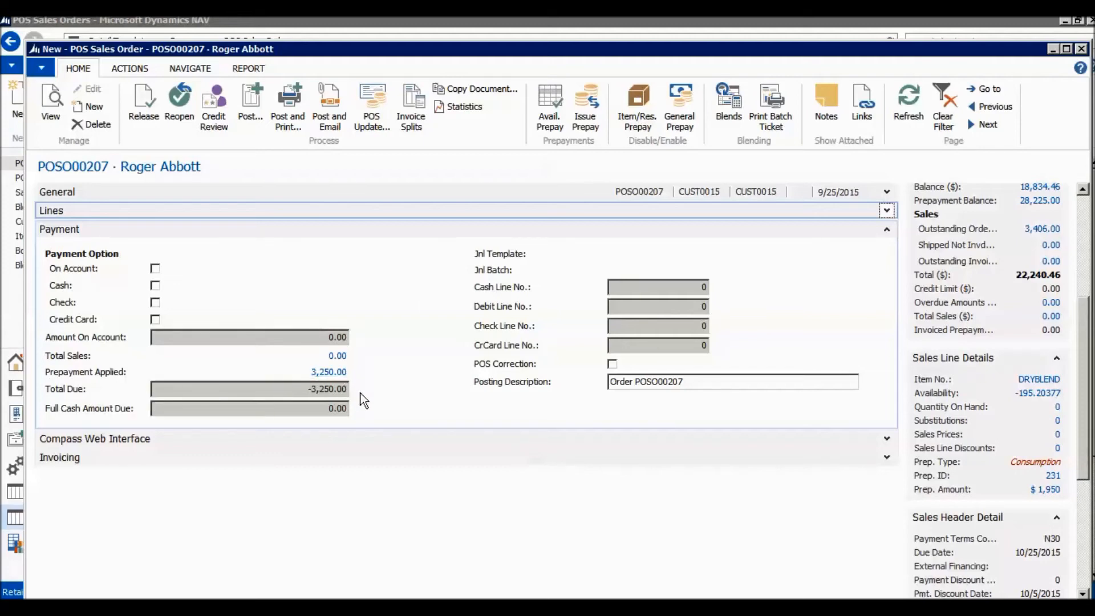
pyautogui.click(471, 106)
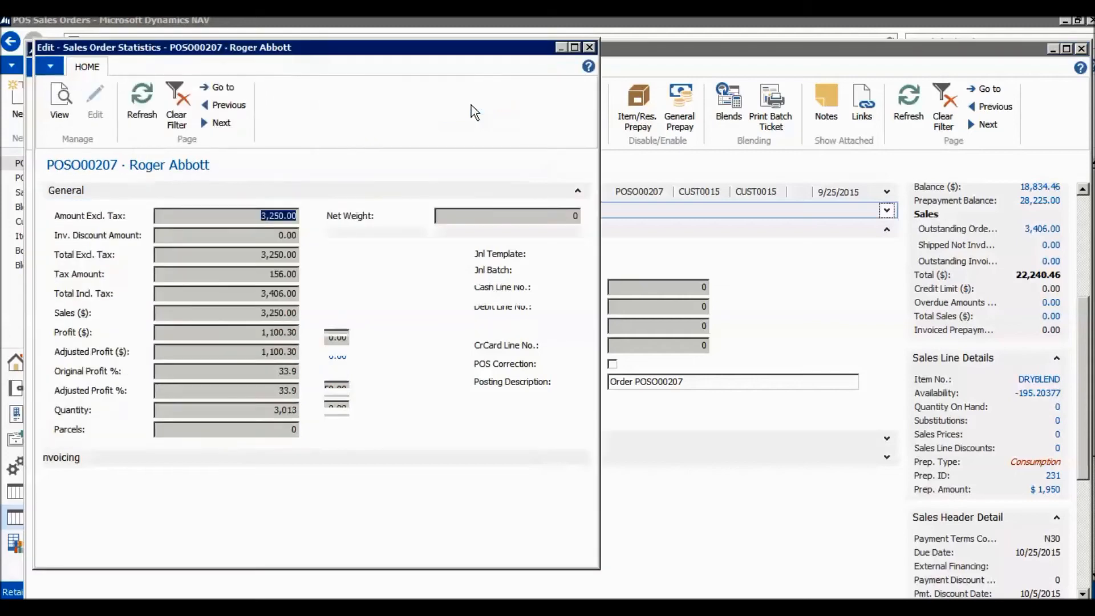
pyautogui.click(259, 215)
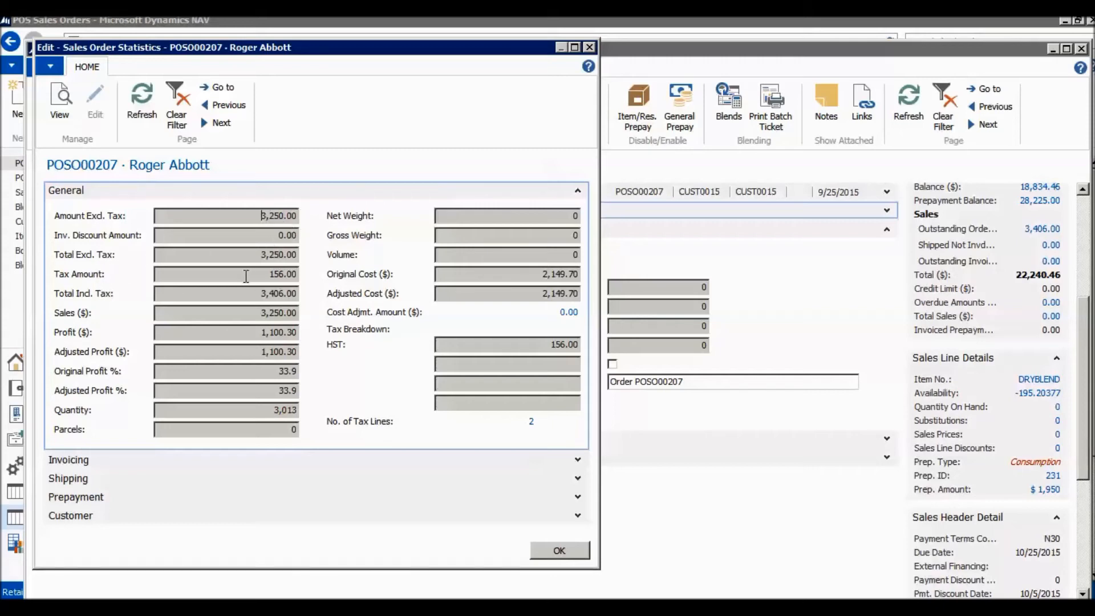
pyautogui.moveTo(269, 274); pyautogui.dragTo(314, 279)
pyautogui.click(522, 344)
pyautogui.moveTo(259, 293); pyautogui.dragTo(307, 297)
pyautogui.click(560, 553)
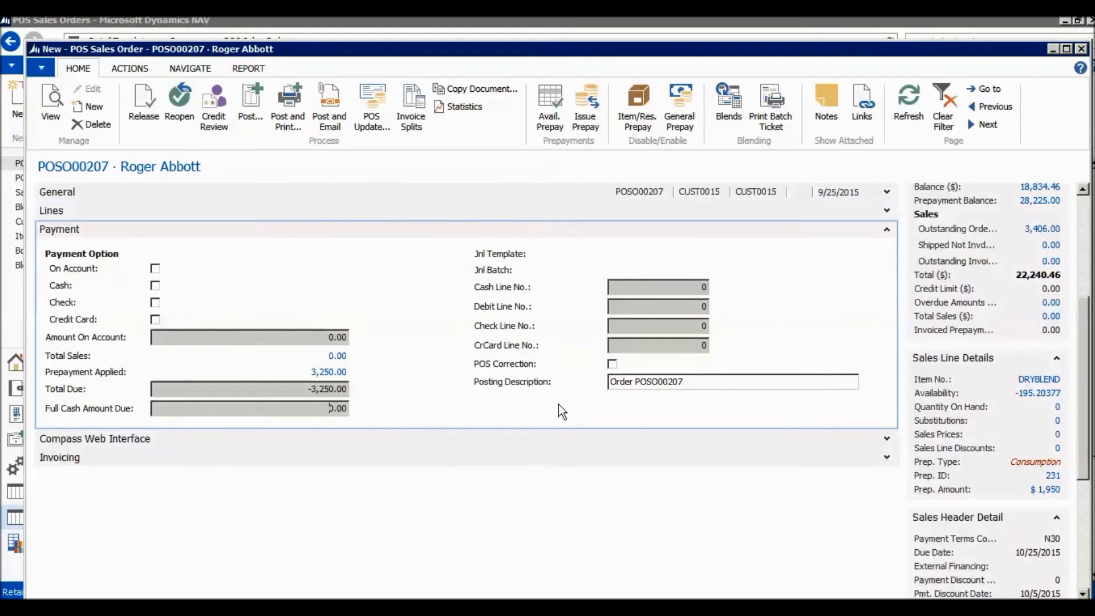
# Step: Set the order's payment option to On Account and check the resulting amount on account
pyautogui.click(155, 268)
pyautogui.press('Tab')
pyautogui.moveTo(316, 337); pyautogui.dragTo(358, 337)
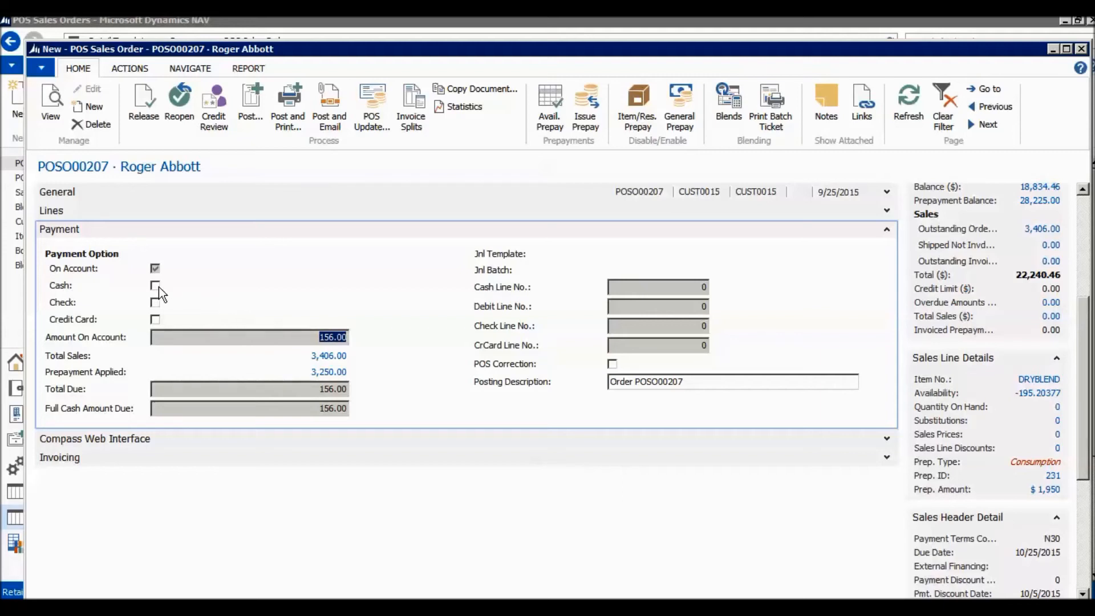
pyautogui.click(316, 338)
pyautogui.moveTo(320, 336); pyautogui.dragTo(348, 336)
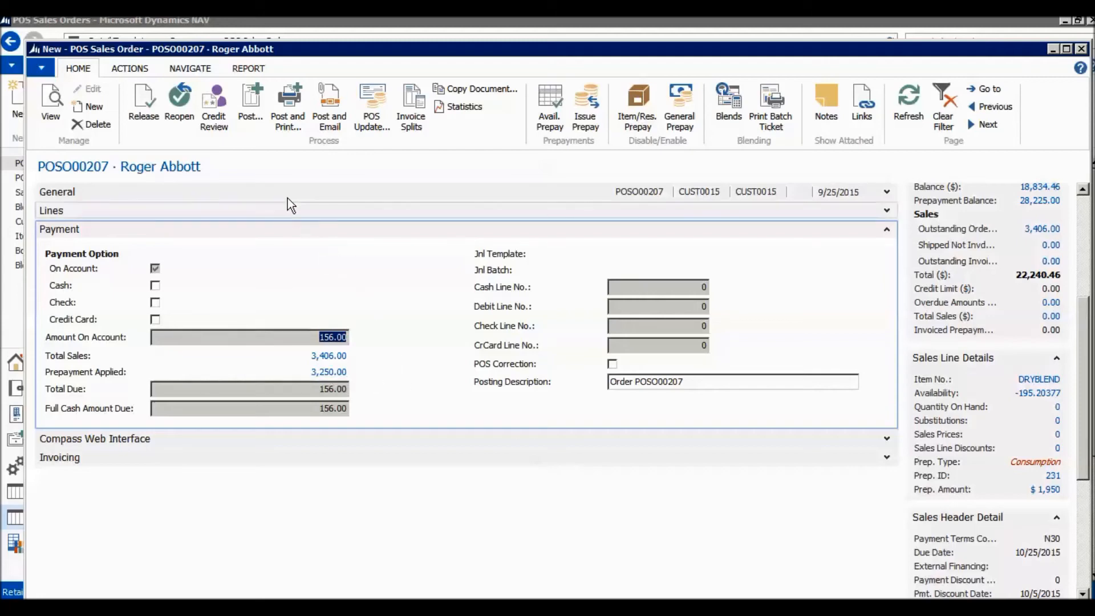
# Step: Post the sales order with the Ship and Invoice option and close the order window
pyautogui.click(248, 111)
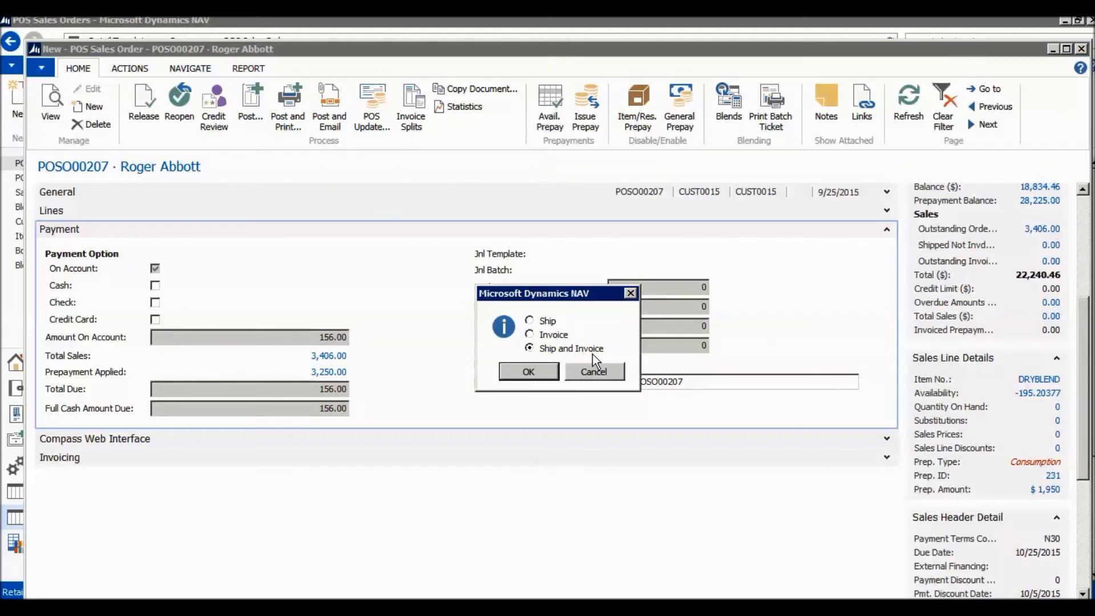
pyautogui.click(524, 368)
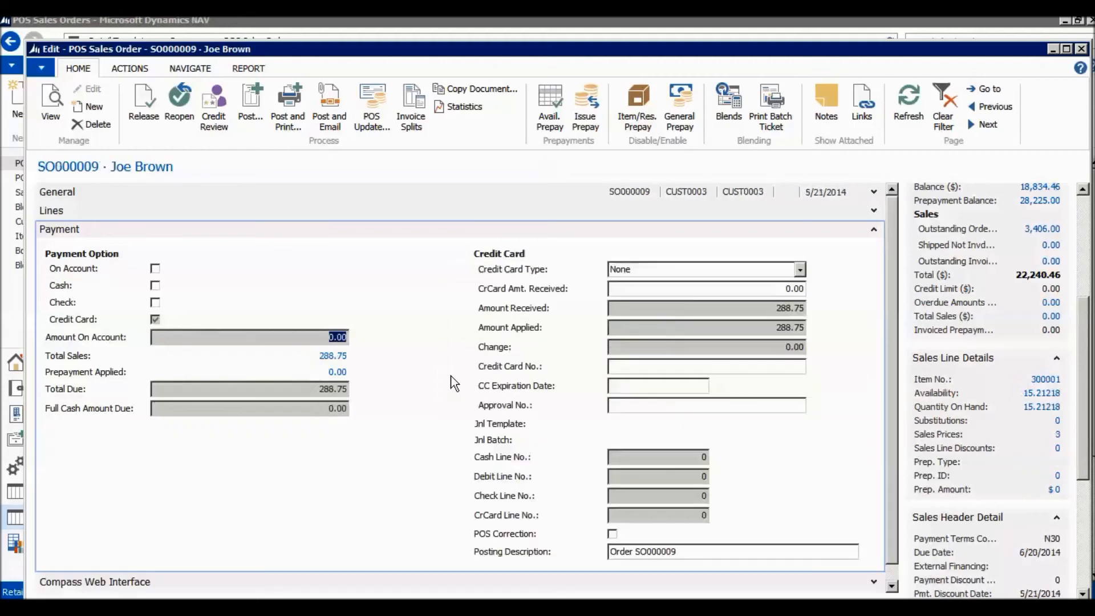
pyautogui.click(1081, 49)
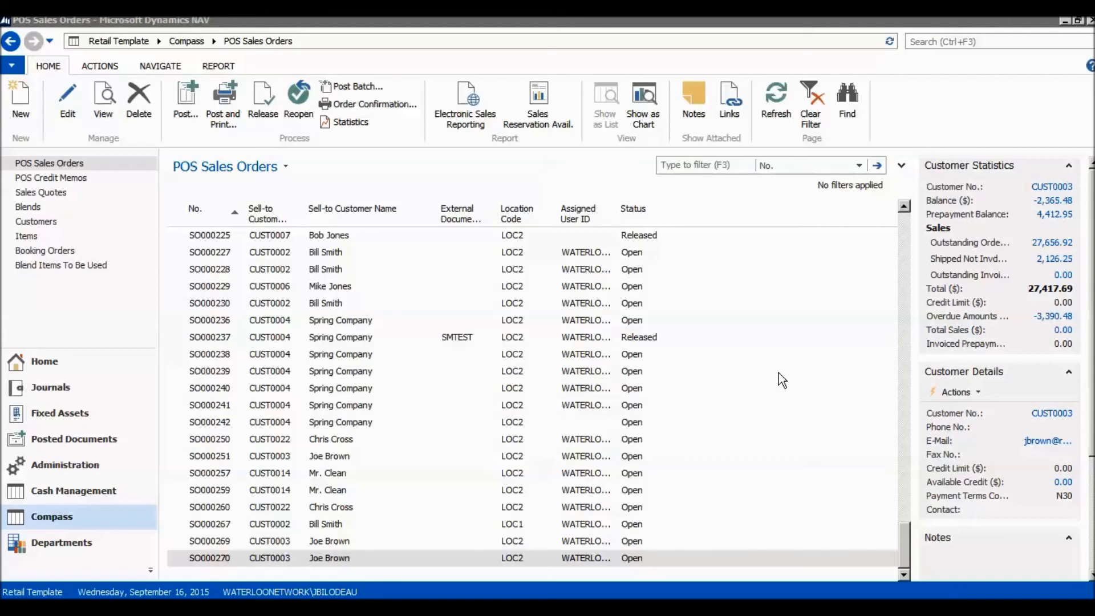
# Step: Open the customer's prepayment ledger from the Prepayment Balance in the Customers list and examine the remaining amounts and outstanding quantities
pyautogui.click(53, 226)
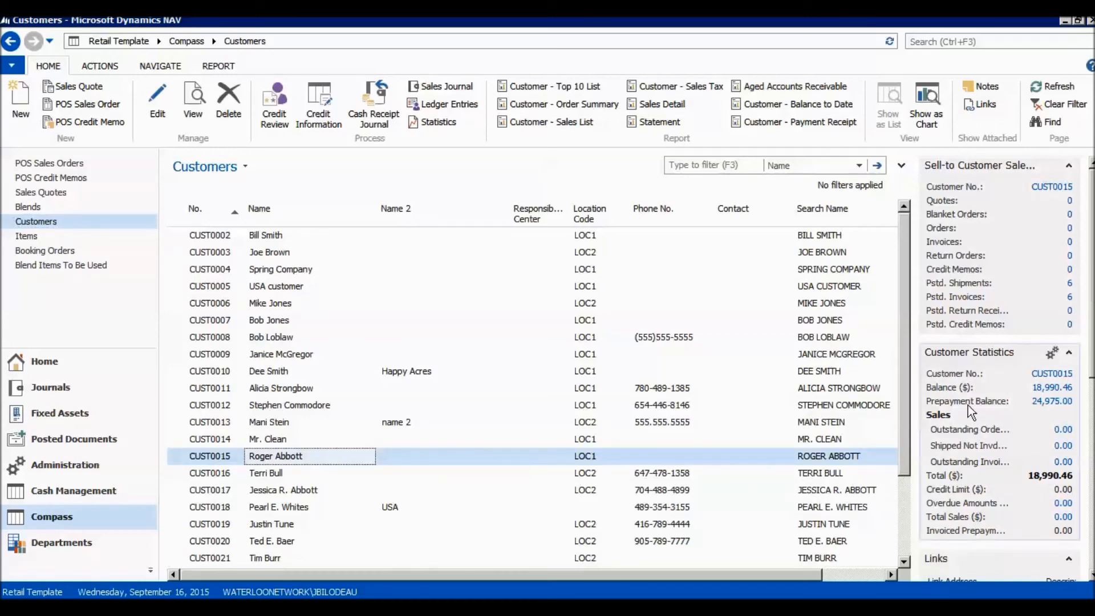
pyautogui.click(1048, 405)
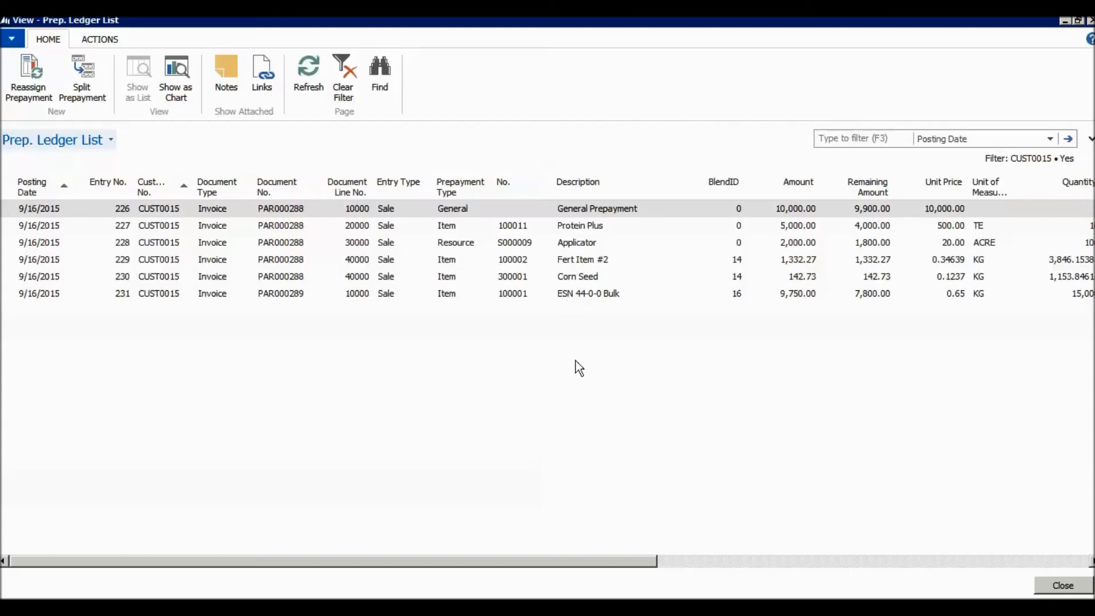
pyautogui.moveTo(607, 565); pyautogui.dragTo(851, 576)
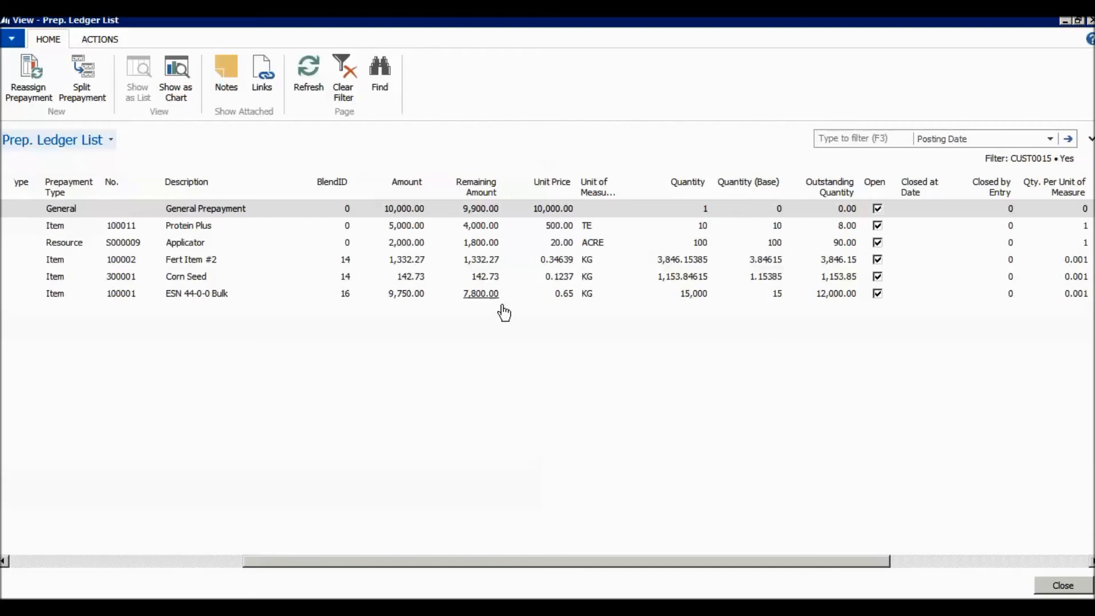
pyautogui.moveTo(701, 558); pyautogui.dragTo(847, 564)
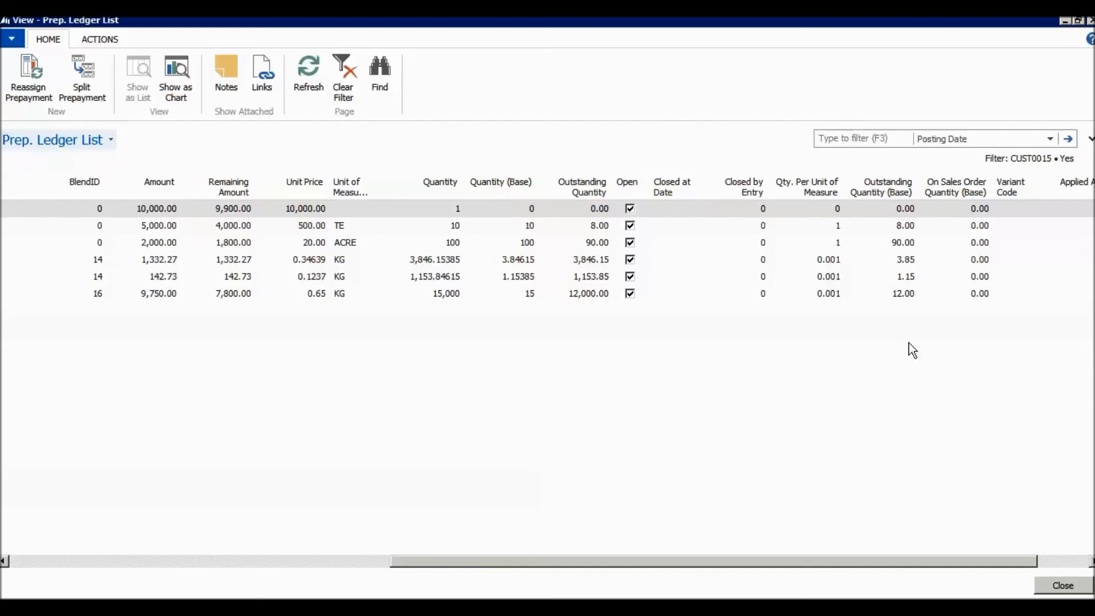
pyautogui.moveTo(958, 559); pyautogui.dragTo(555, 568)
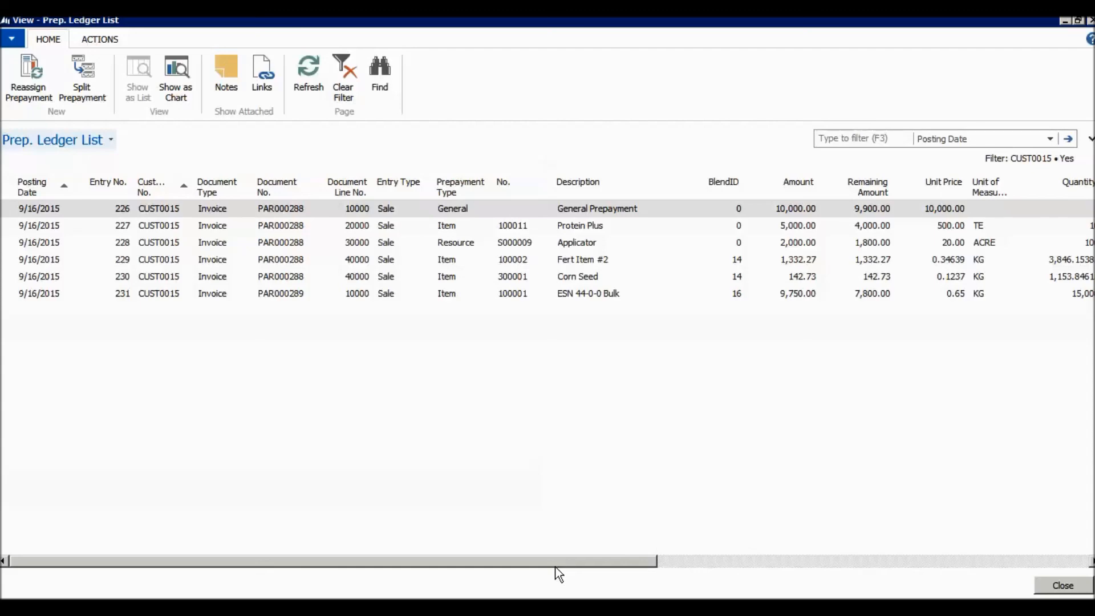
pyautogui.click(1059, 586)
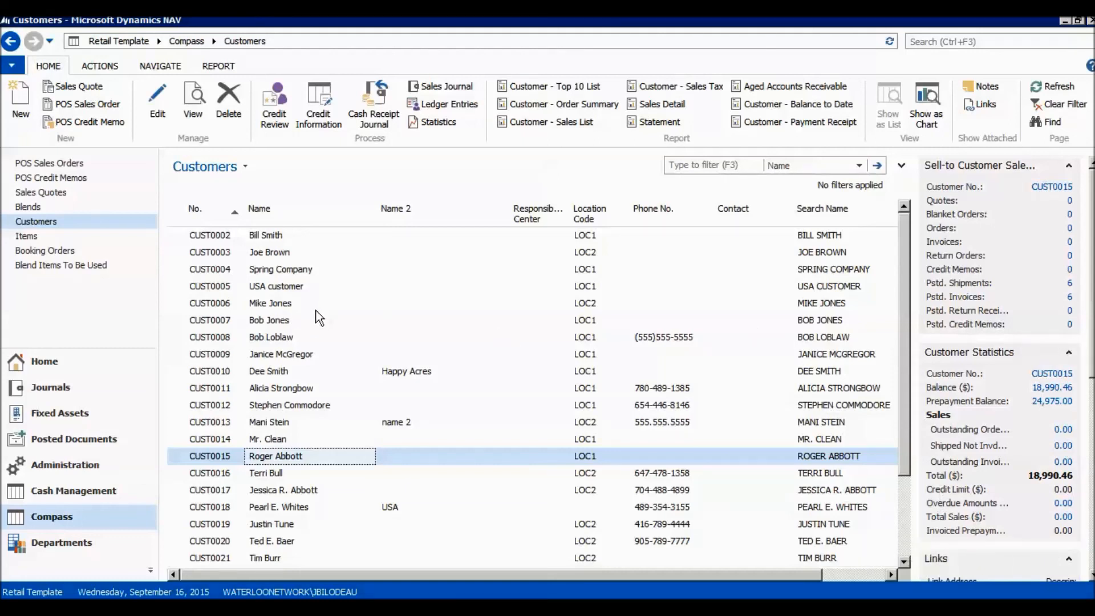
# Step: Open the Protein Plus item card's Prepay Qty. ledger and examine the customer's 9/16/2015 entry and its outstanding quantity
pyautogui.click(32, 240)
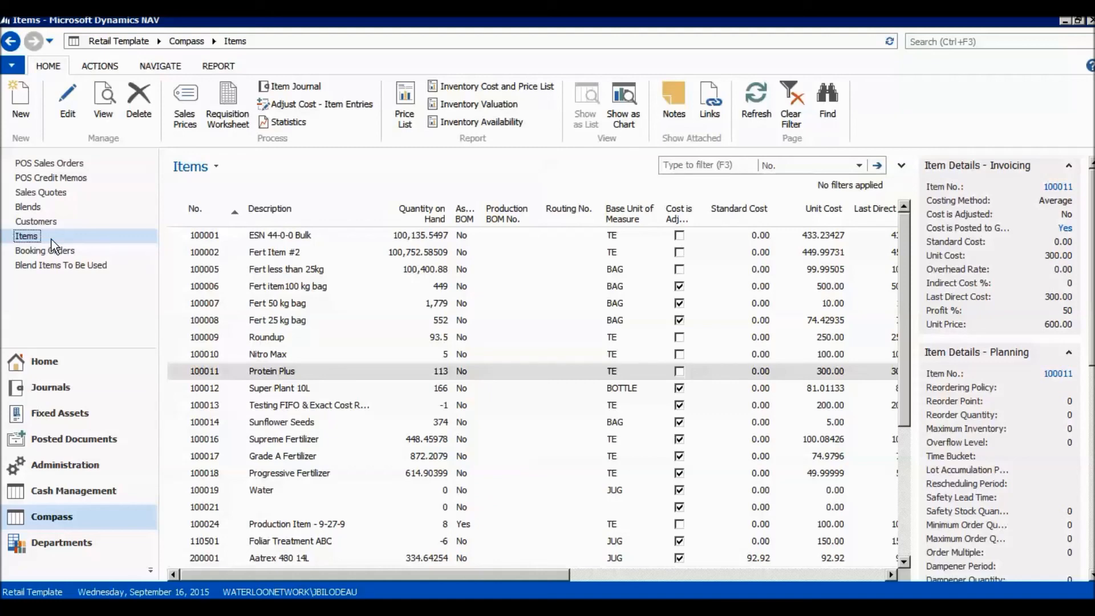
pyautogui.click(338, 374)
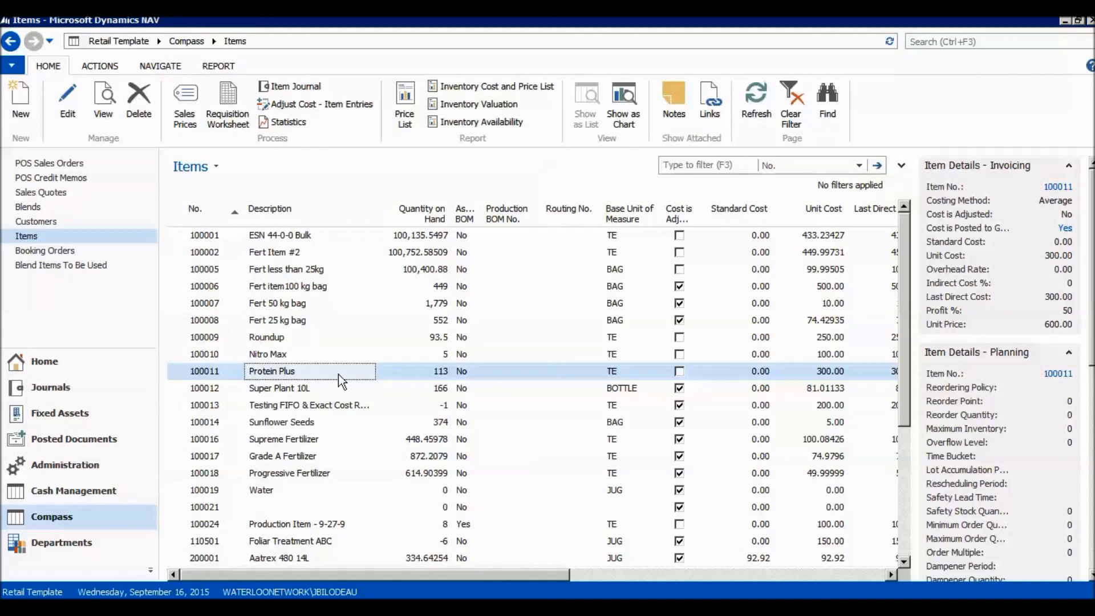
pyautogui.doubleClick(360, 372)
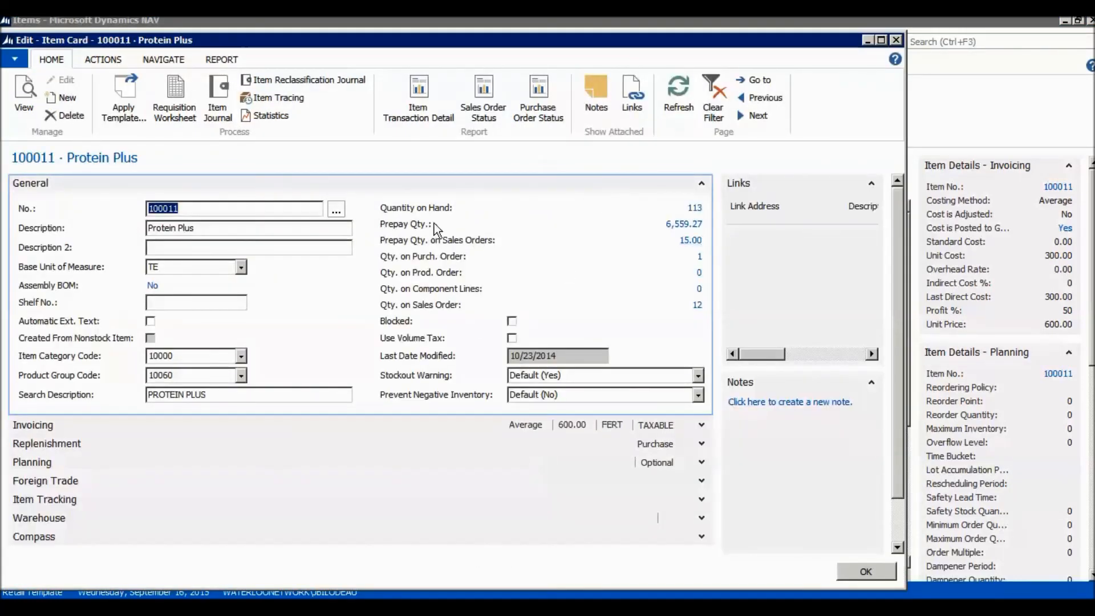
pyautogui.click(684, 226)
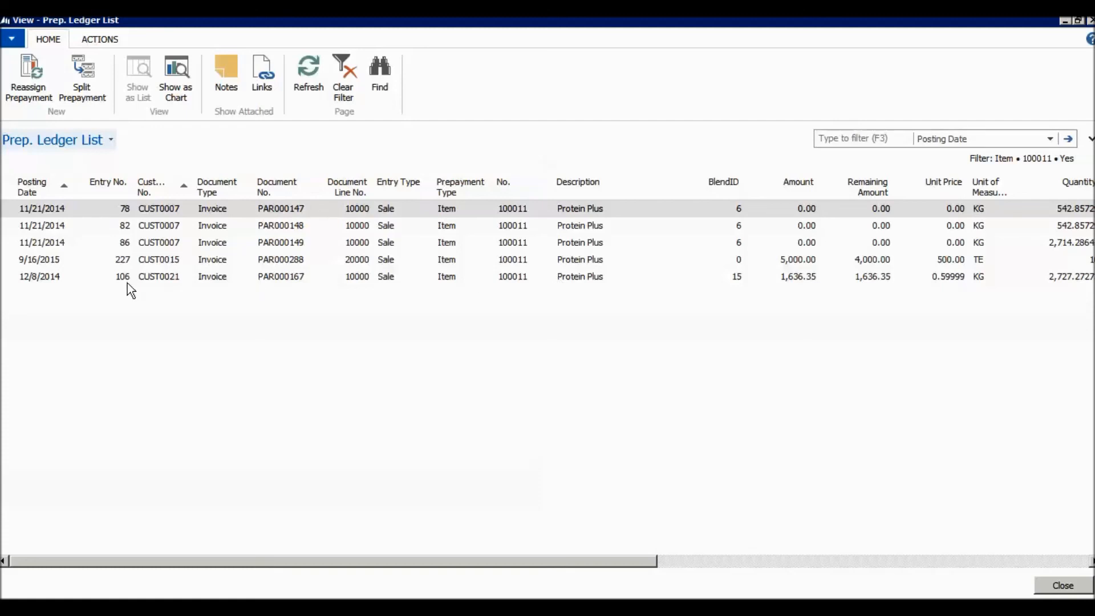
pyautogui.click(10, 261)
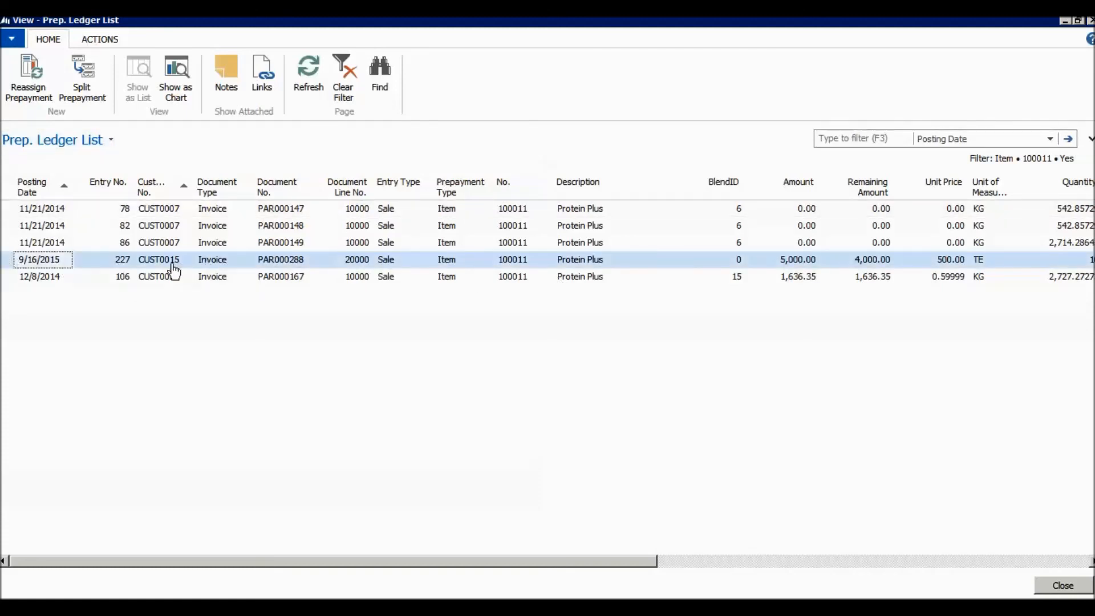
pyautogui.moveTo(428, 562); pyautogui.dragTo(635, 562)
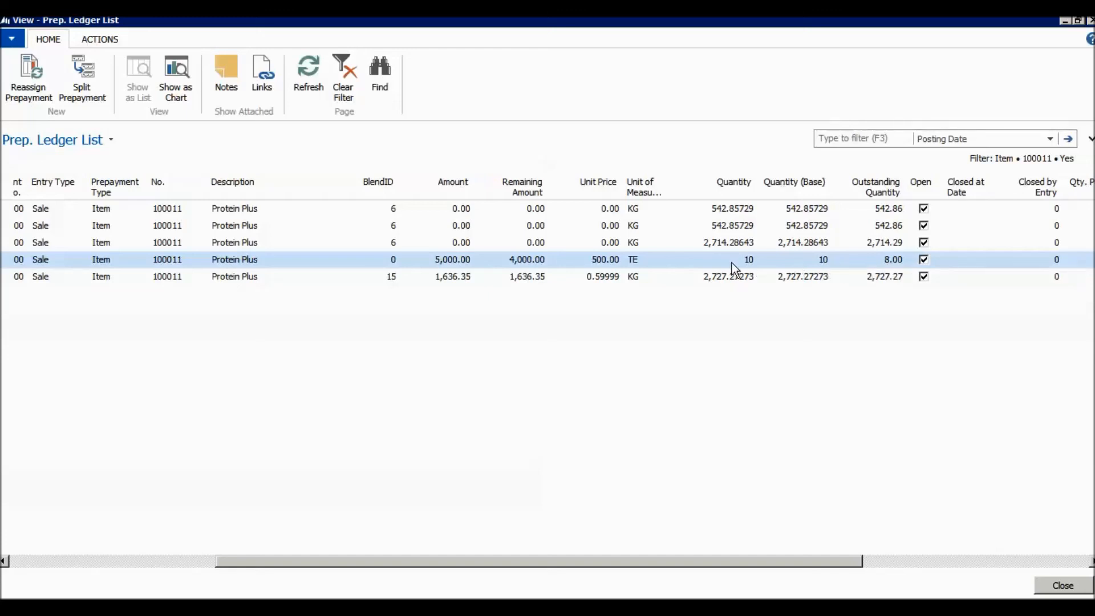
pyautogui.click(1068, 591)
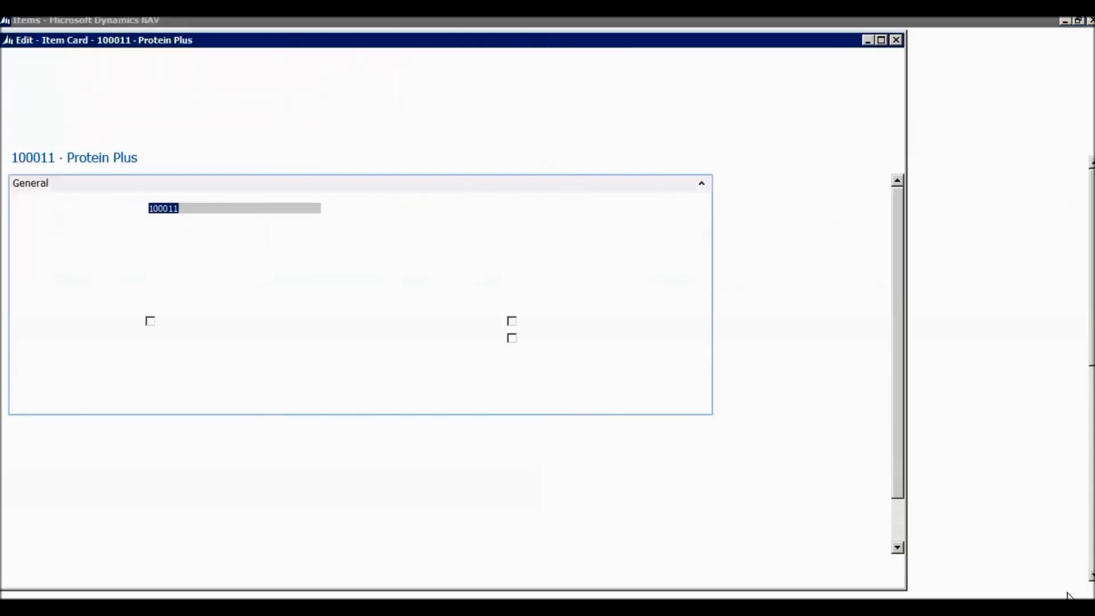